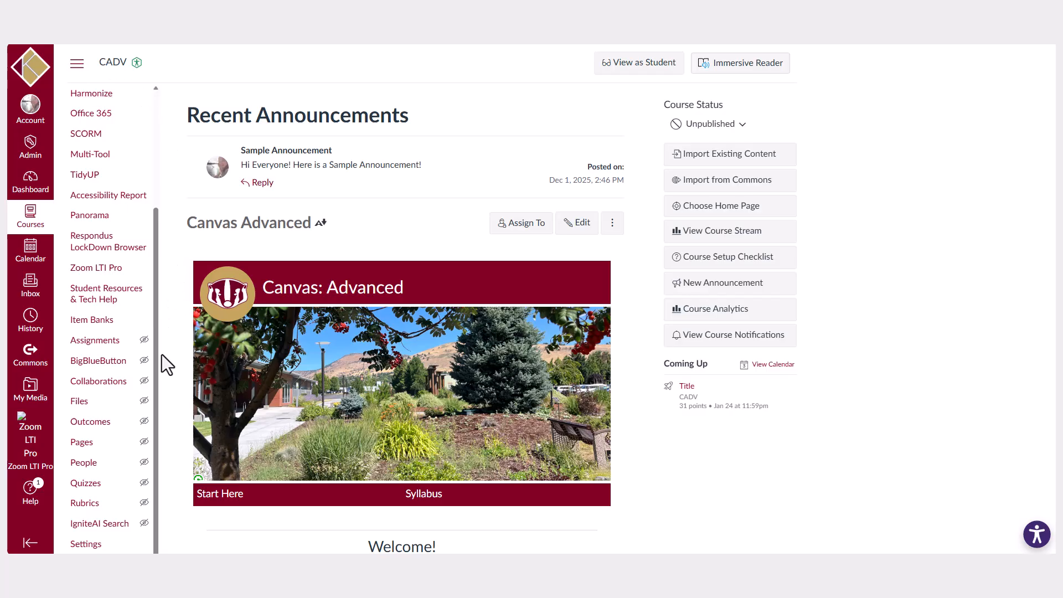
Step: Create a new quiz in the course's quizzes using the New Quizzes/Surveys engine
left_click(89, 486)
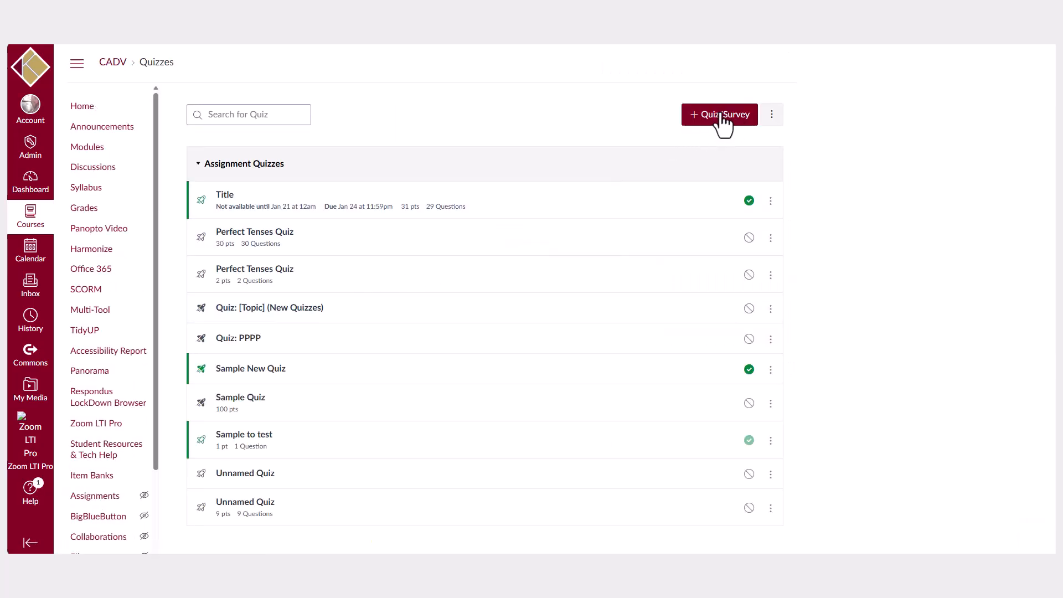
left_click(722, 121)
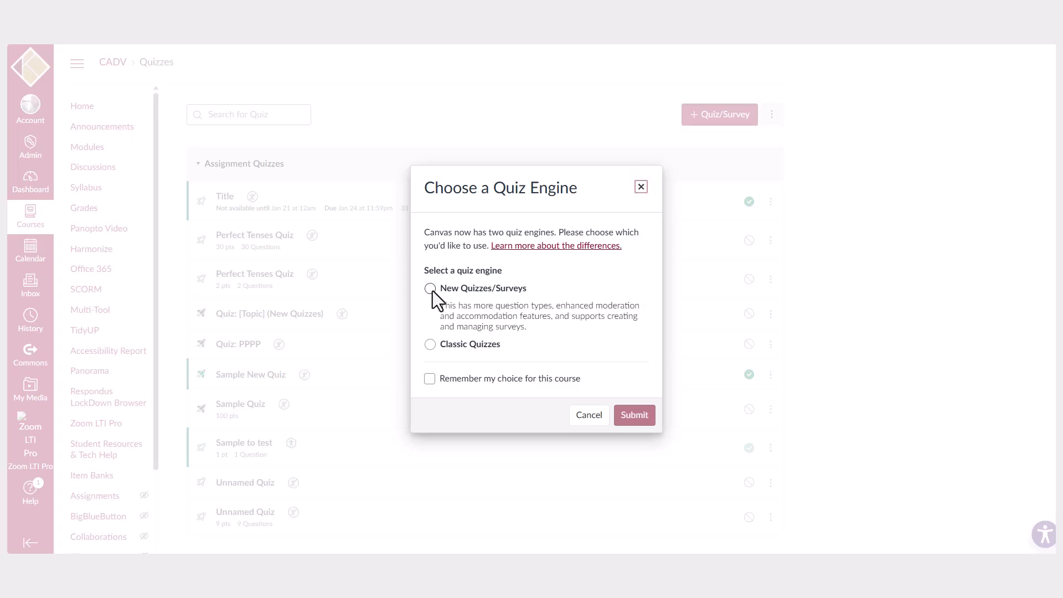
left_click(430, 289)
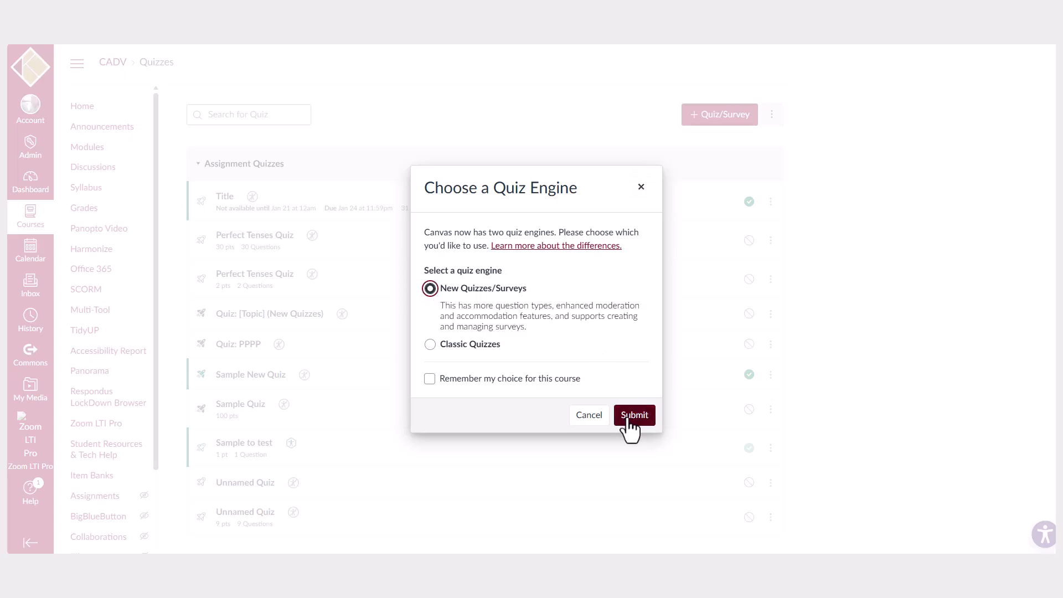
left_click(629, 420)
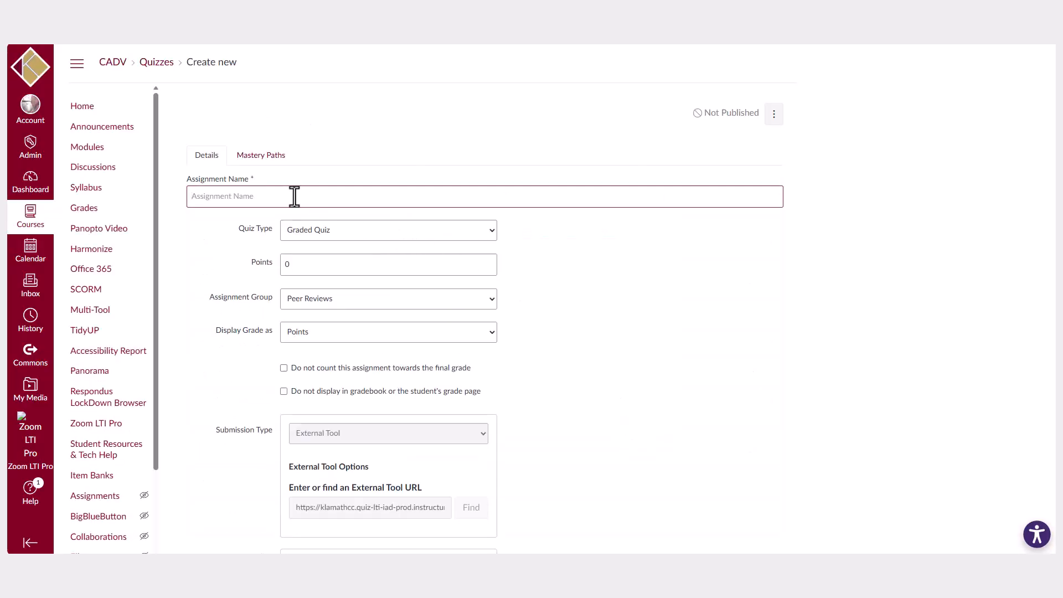
Step: Name the graded quiz "Name" and assign it to the Quizzes assignment group
type("Name")
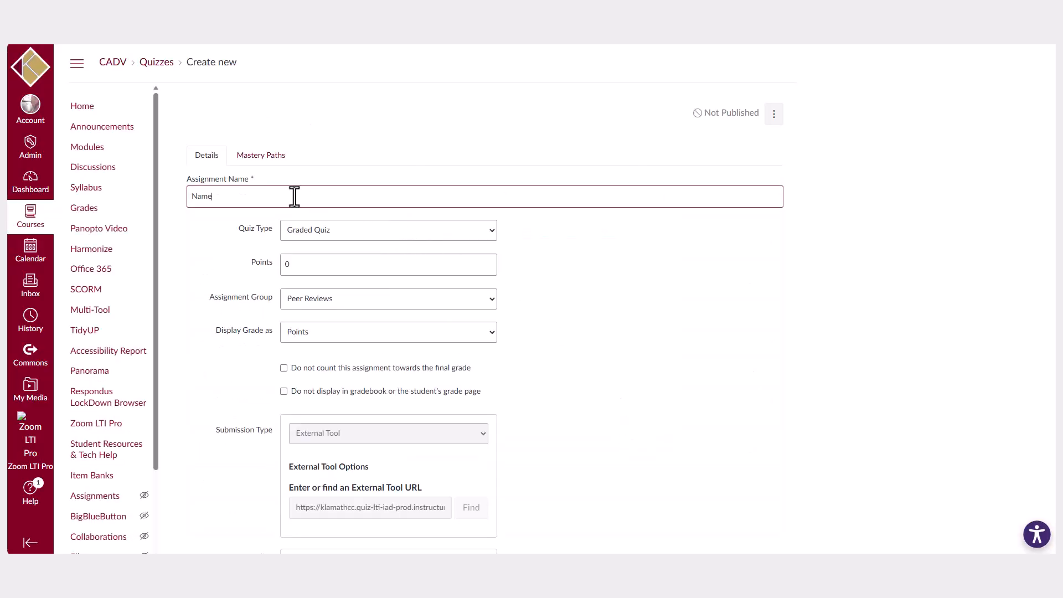
left_click(327, 235)
left_click(326, 234)
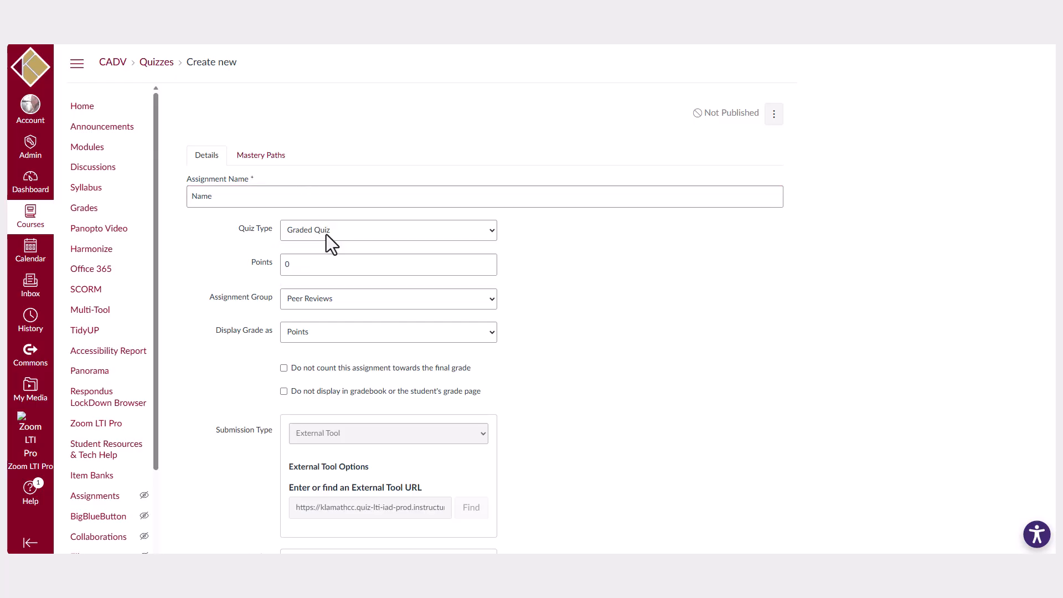
left_click(314, 267)
left_click(317, 307)
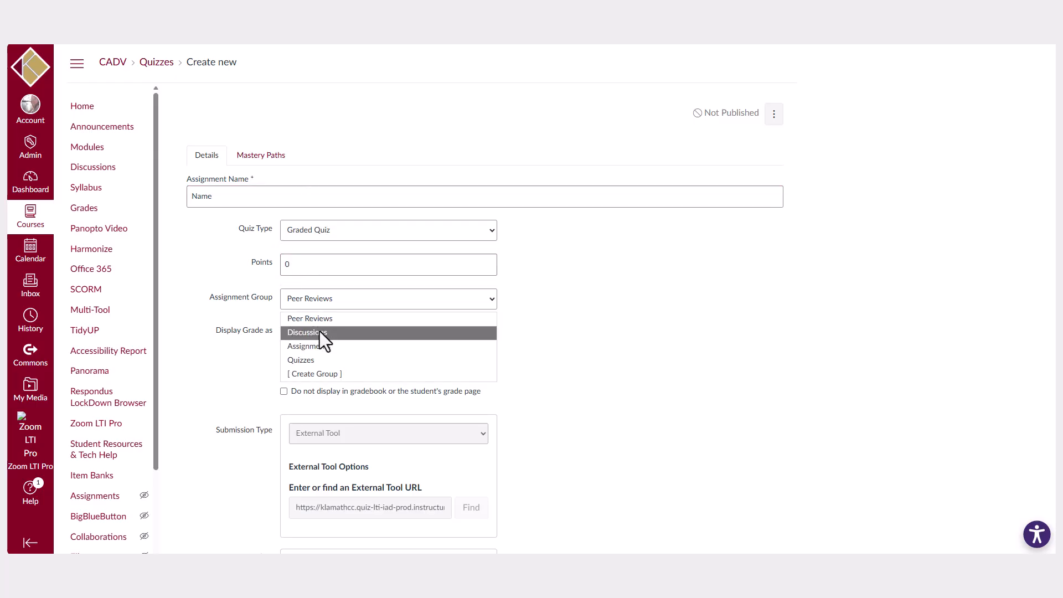
left_click(320, 361)
Step: Set the quiz grade to display as Percentage
left_click(320, 337)
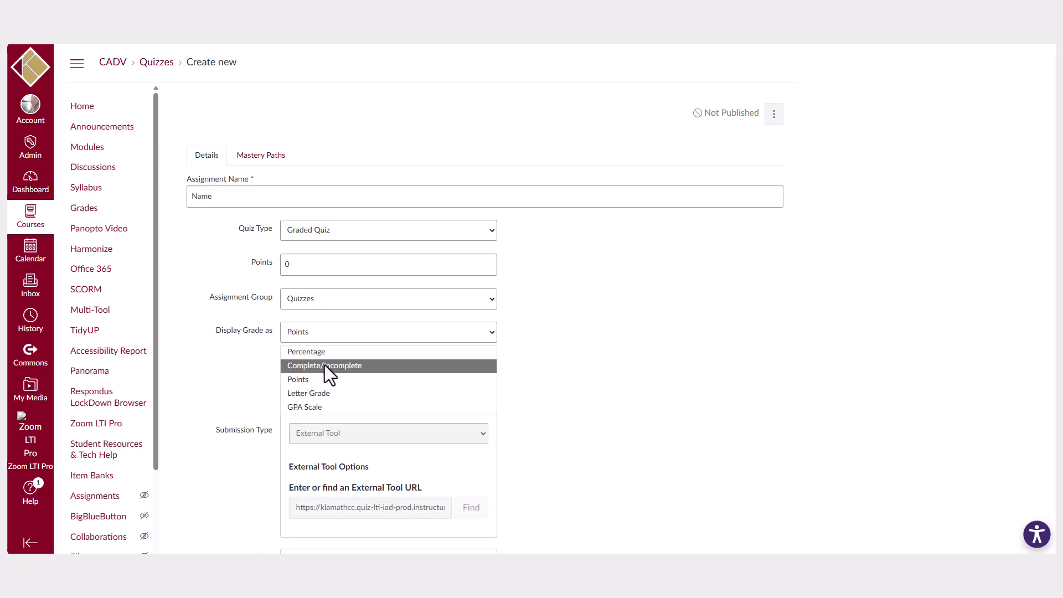
left_click(324, 364)
left_click(321, 337)
left_click(322, 350)
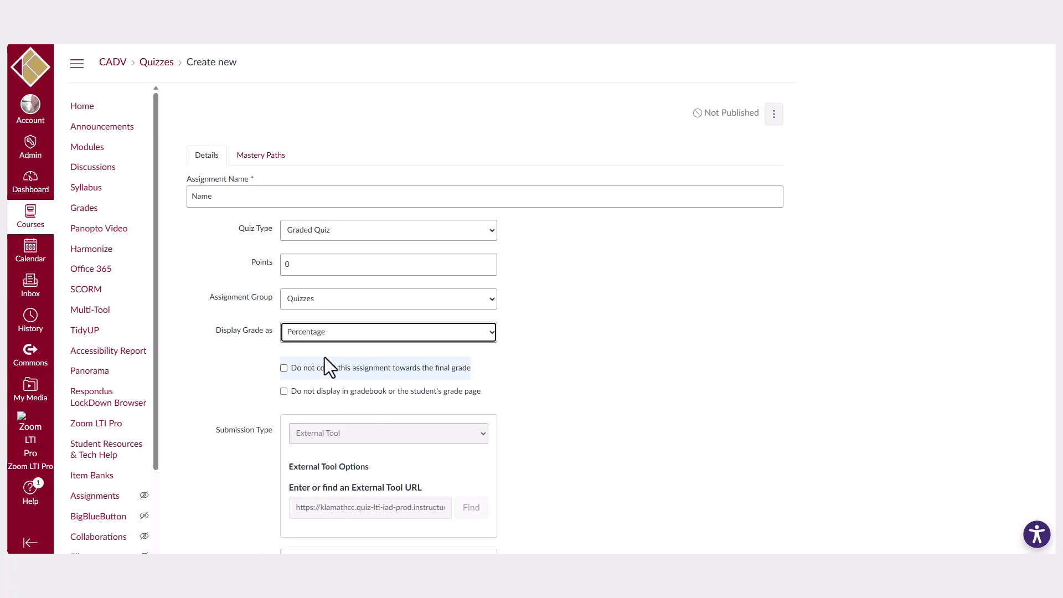
Step: Set the quiz due date to Jan 23, 2026, with availability from Jan 20 until Jan 24, 2026
scroll(321, 360, "down", 2)
scroll(328, 314, "down", 4)
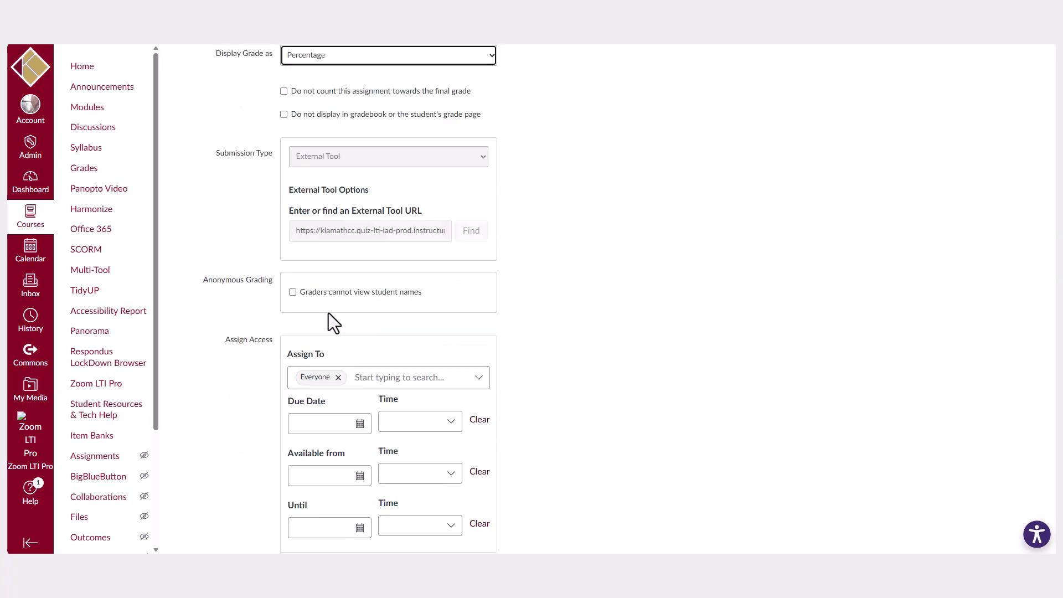
scroll(328, 314, "down", 1)
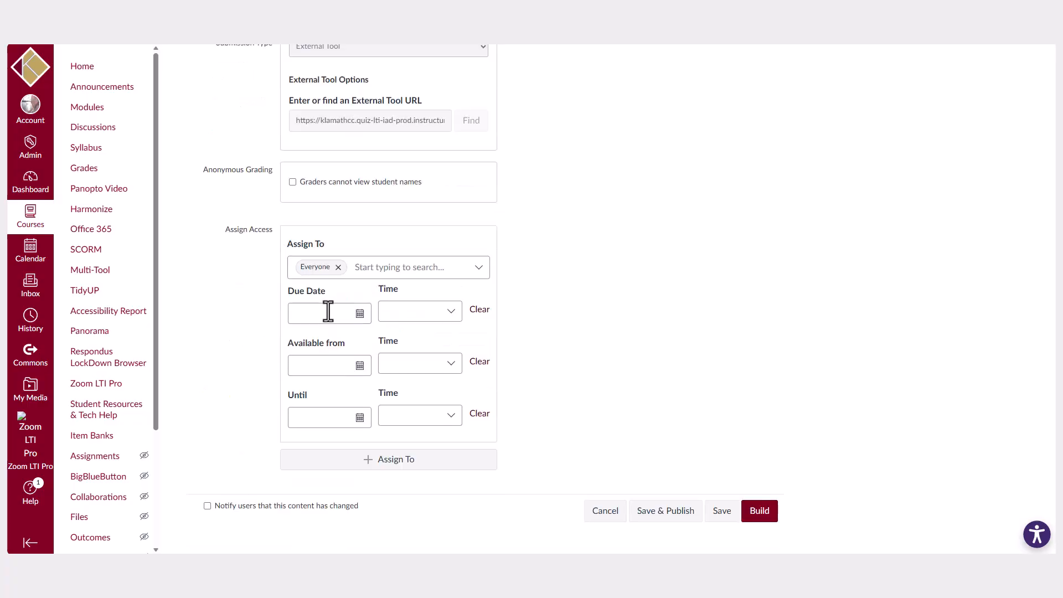
left_click(360, 314)
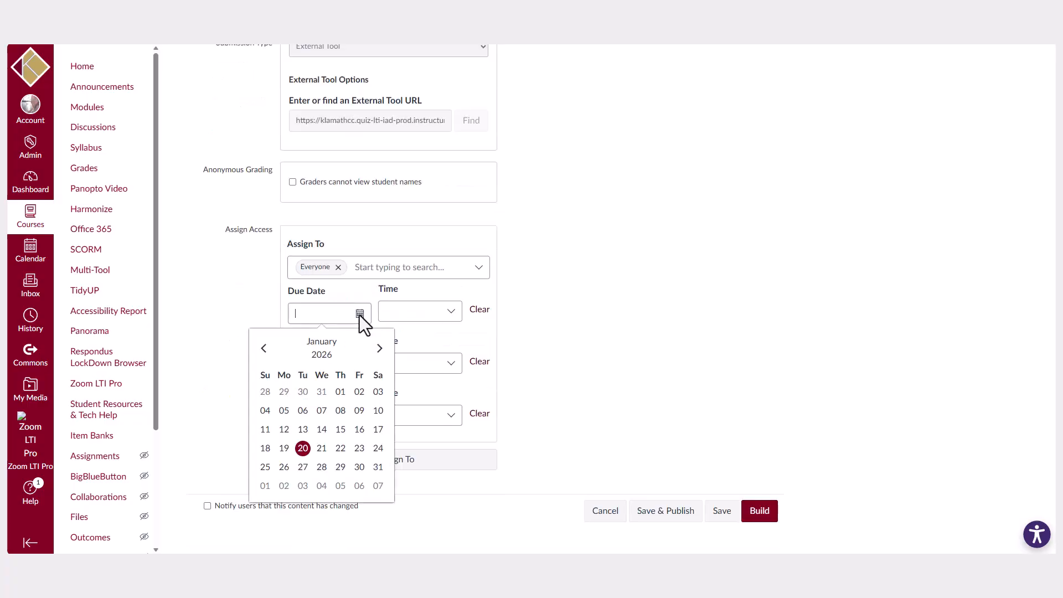
left_click(360, 448)
left_click(361, 365)
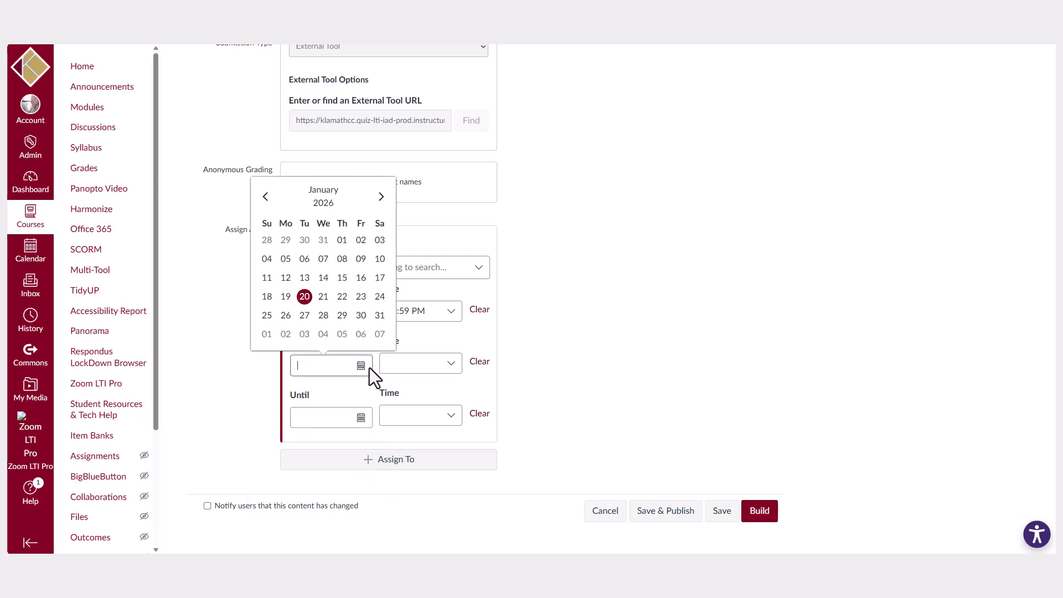
left_click(305, 297)
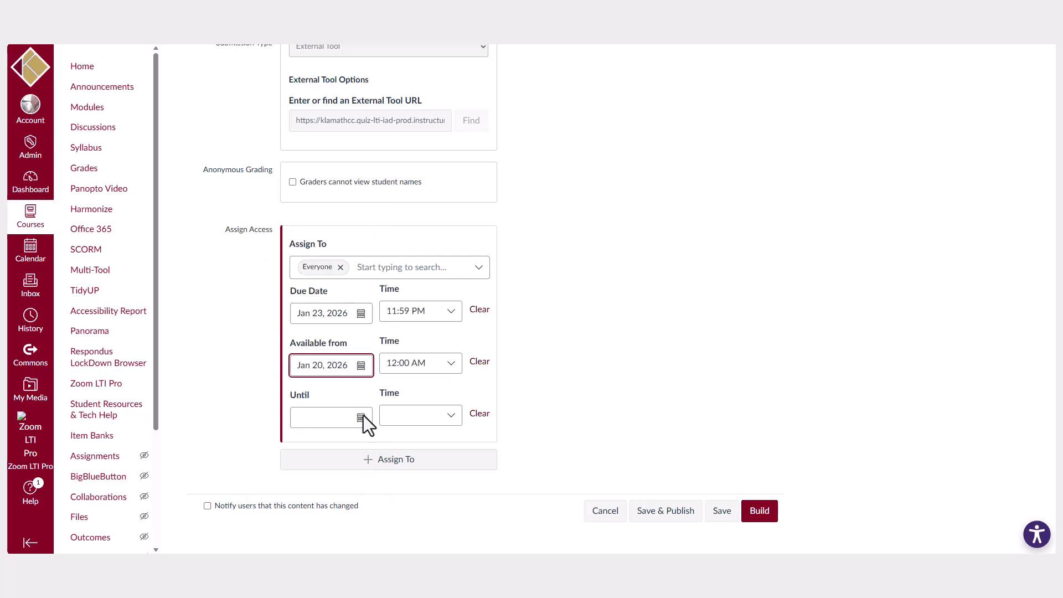
left_click(361, 417)
left_click(381, 349)
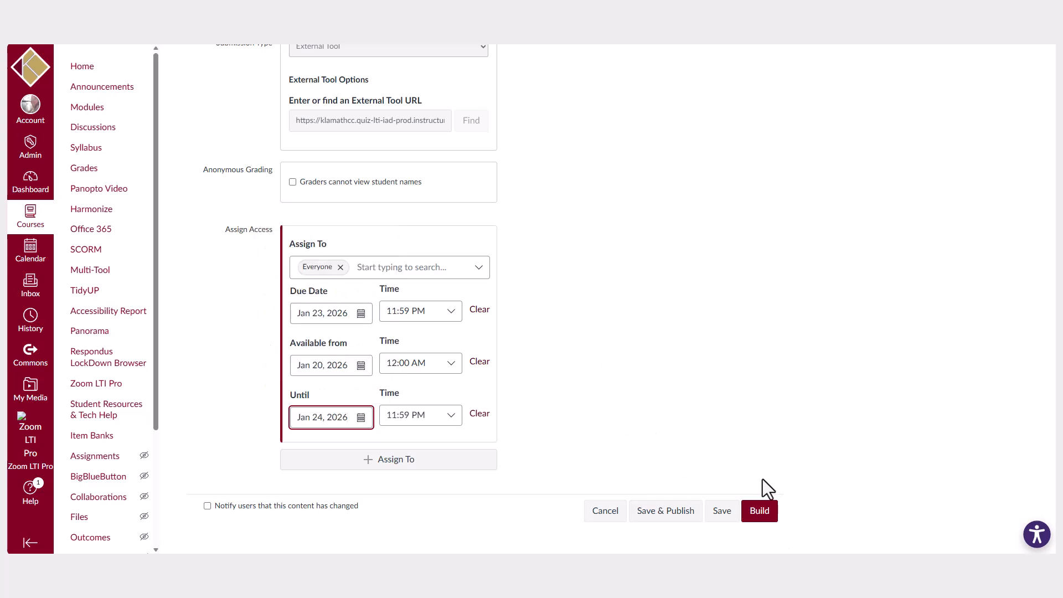
Step: Open the quiz for building and save the instructions "Instructions go here :-)"
left_click(760, 511)
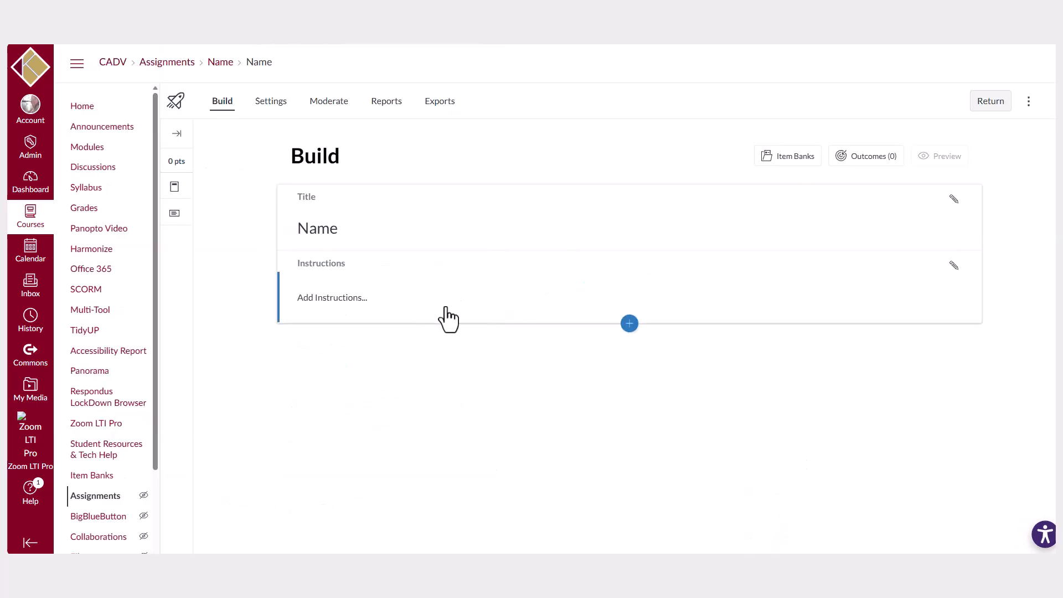
left_click(302, 299)
type("Ins")
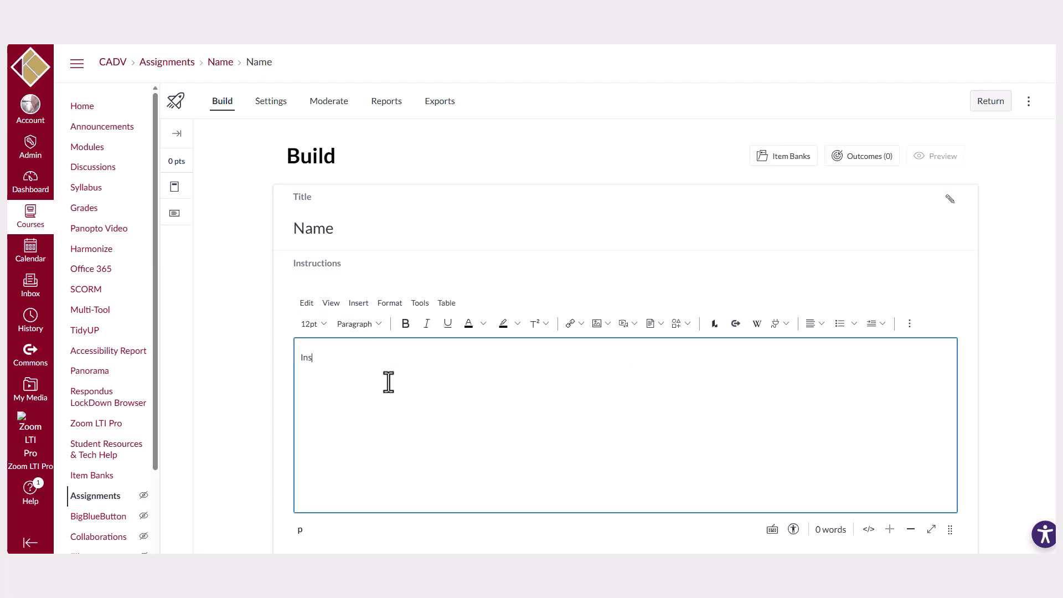
type("tructions go here :-)")
scroll(978, 465, "down", 1)
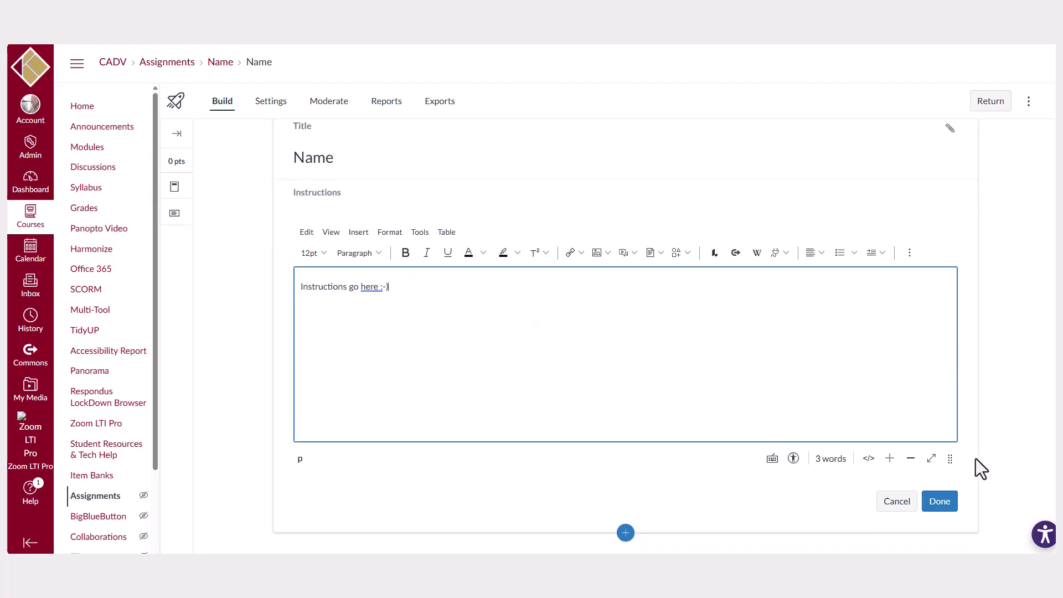
left_click(940, 504)
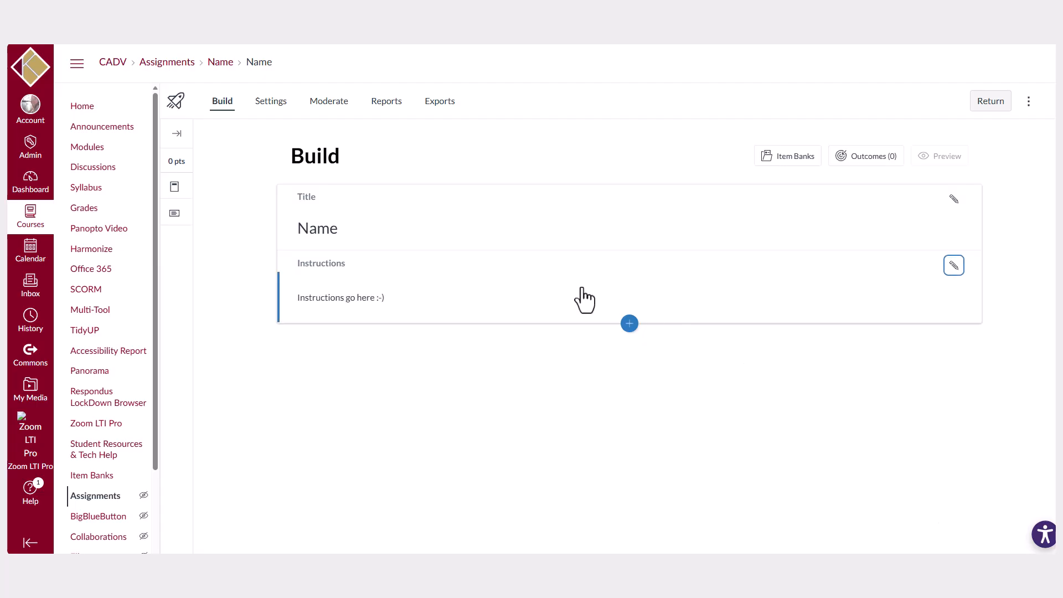
Step: Enable Shuffle questions, Shuffle answers, One question at a time and Time limit in the quiz settings
left_click(270, 113)
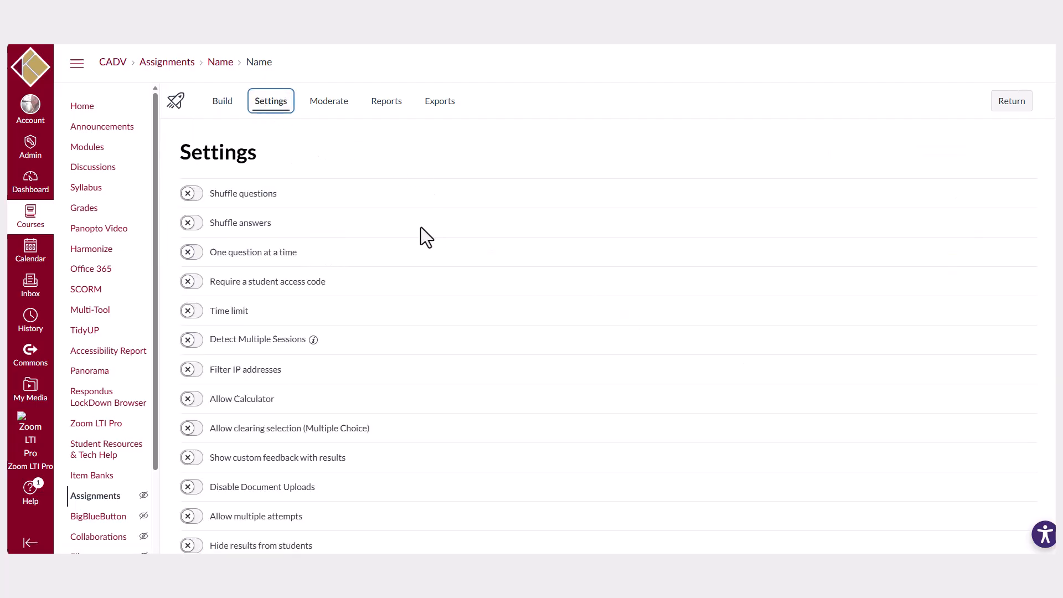
left_click(198, 198)
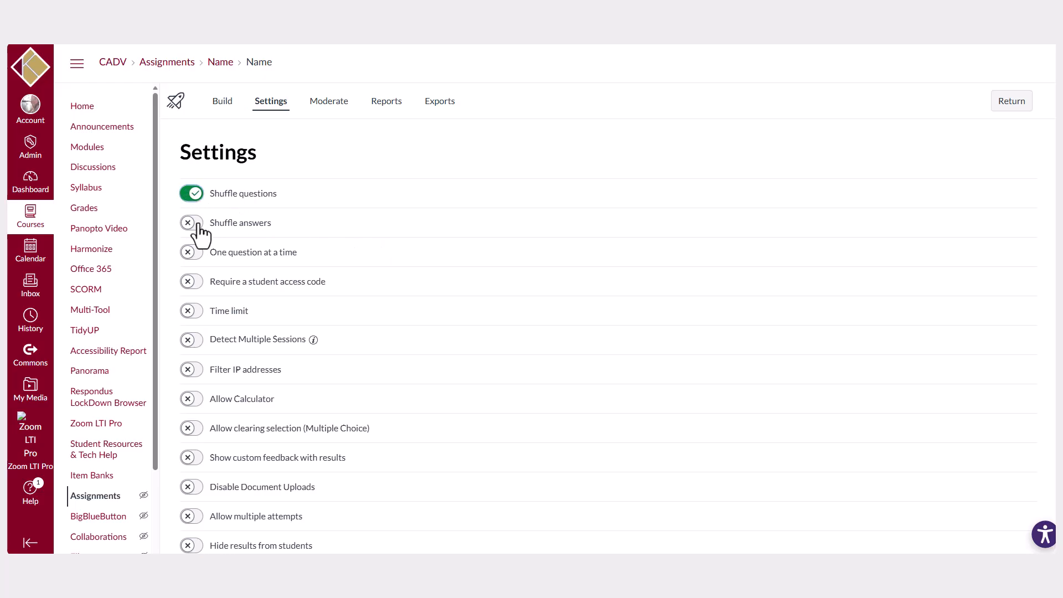
left_click(201, 224)
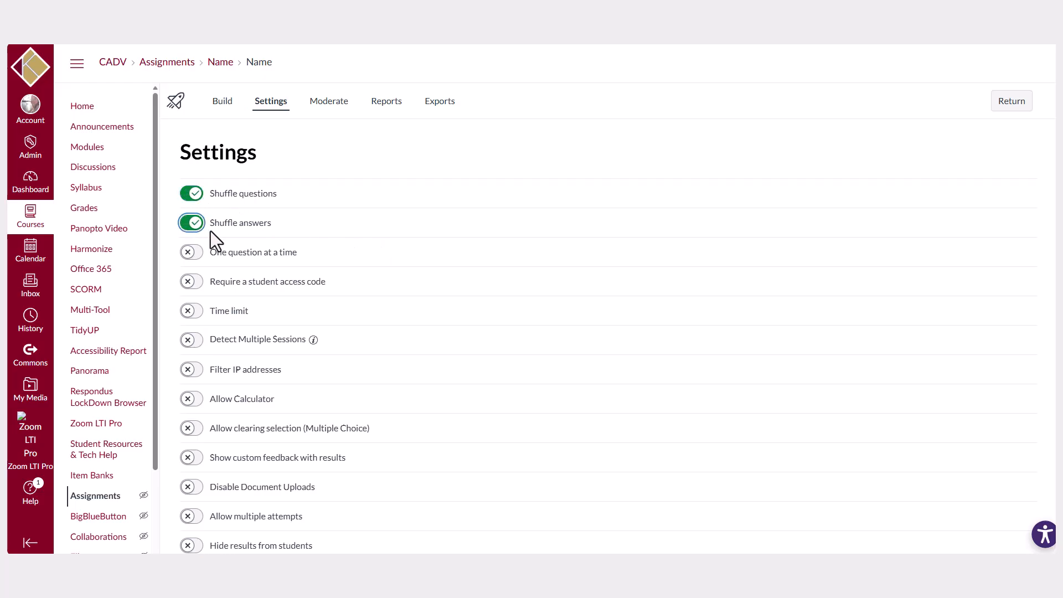
left_click(194, 255)
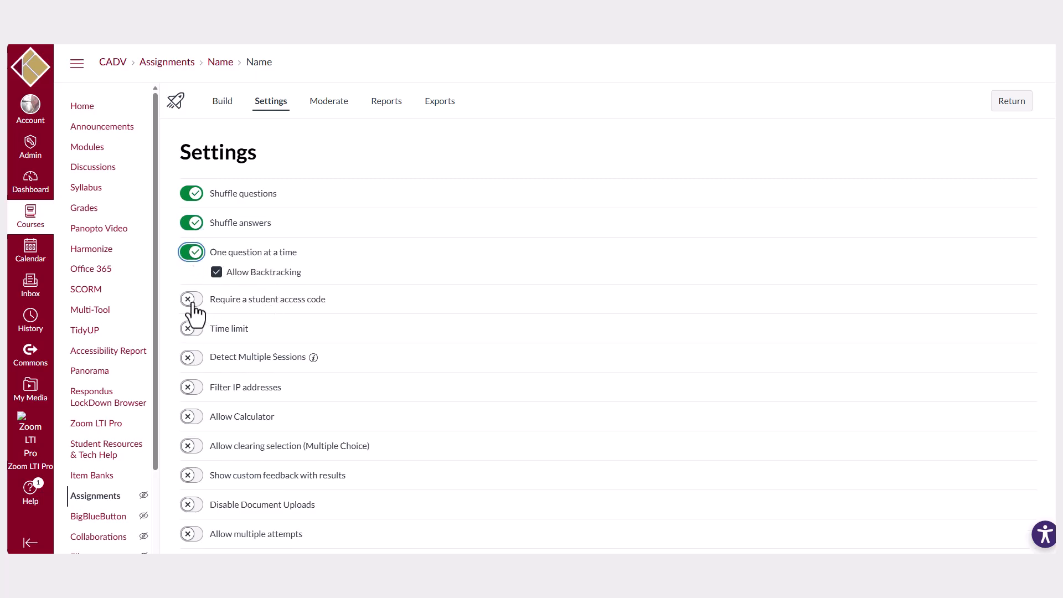
left_click(192, 331)
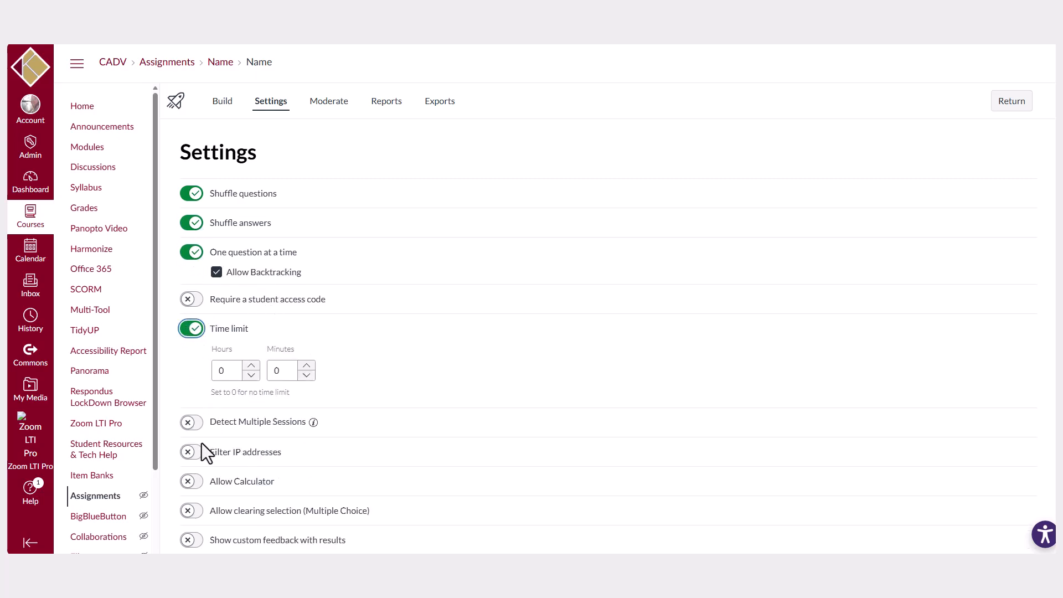
Step: Enable Allow multiple attempts in the quiz settings
scroll(225, 421, "down", 2)
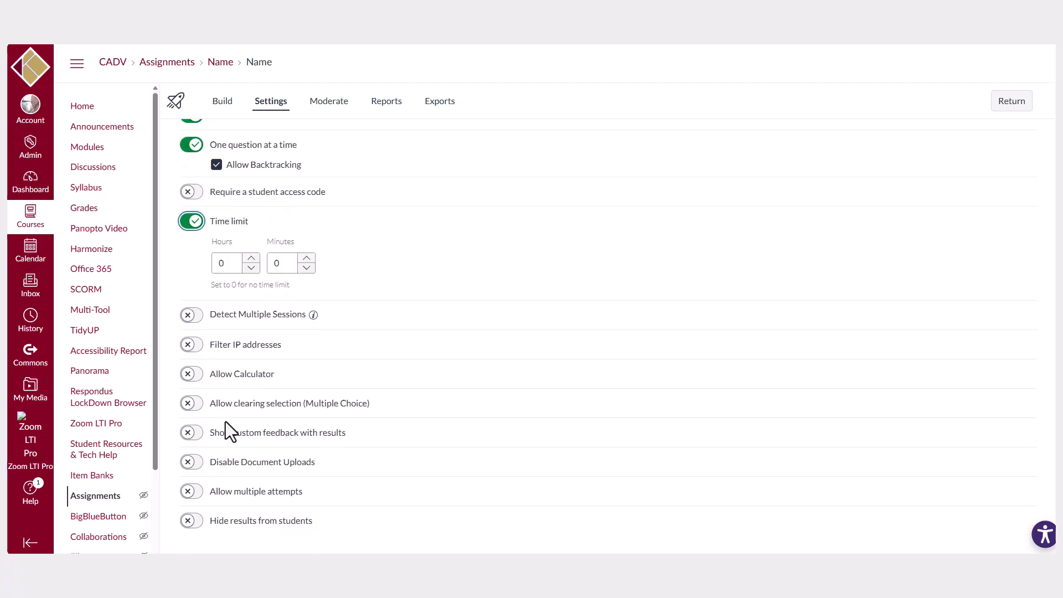
scroll(231, 416, "up", 2)
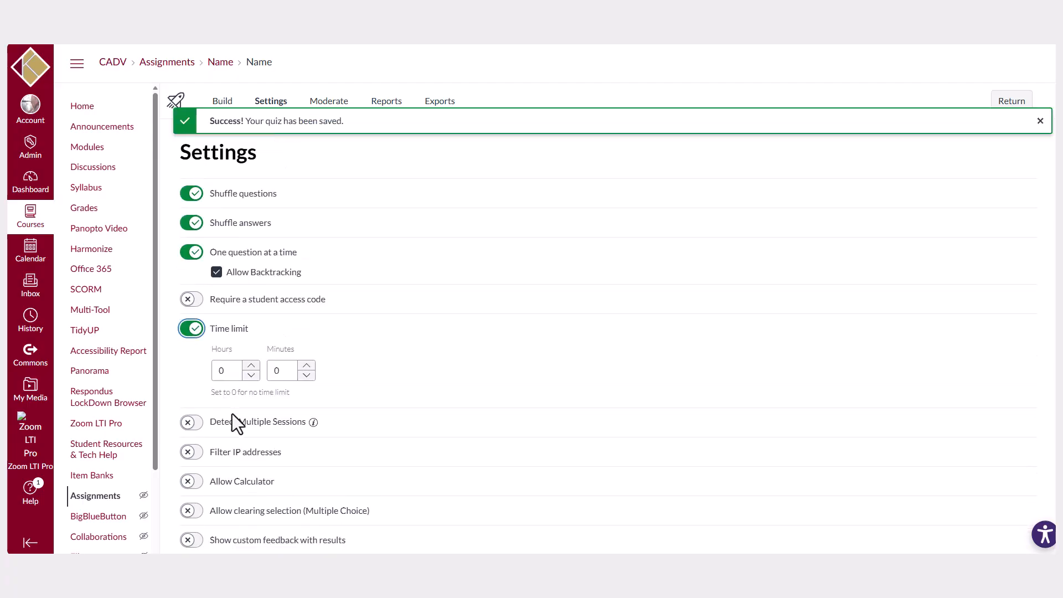
scroll(231, 414, "down", 1)
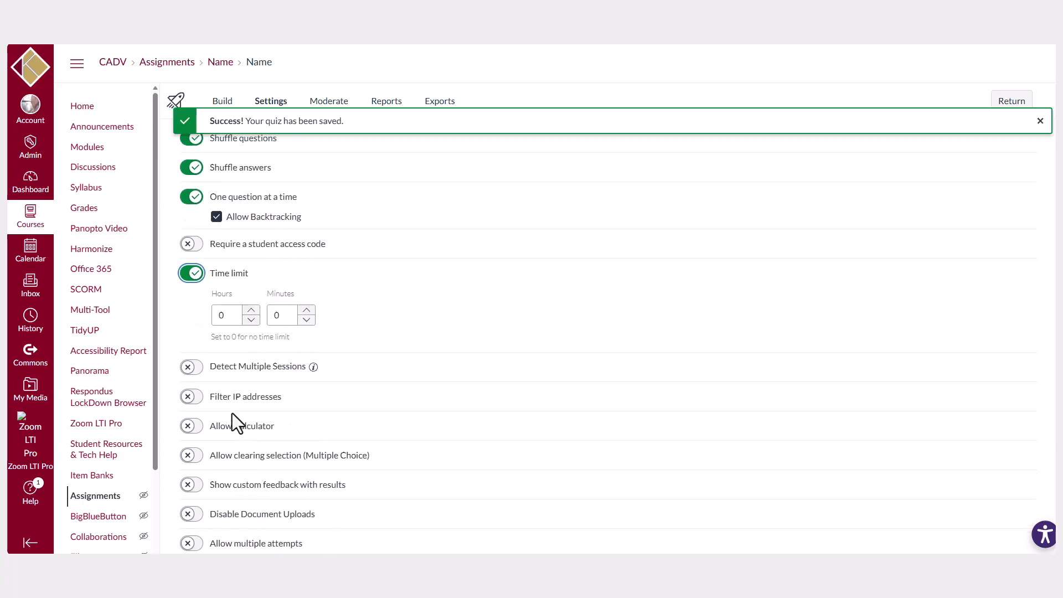
left_click(195, 544)
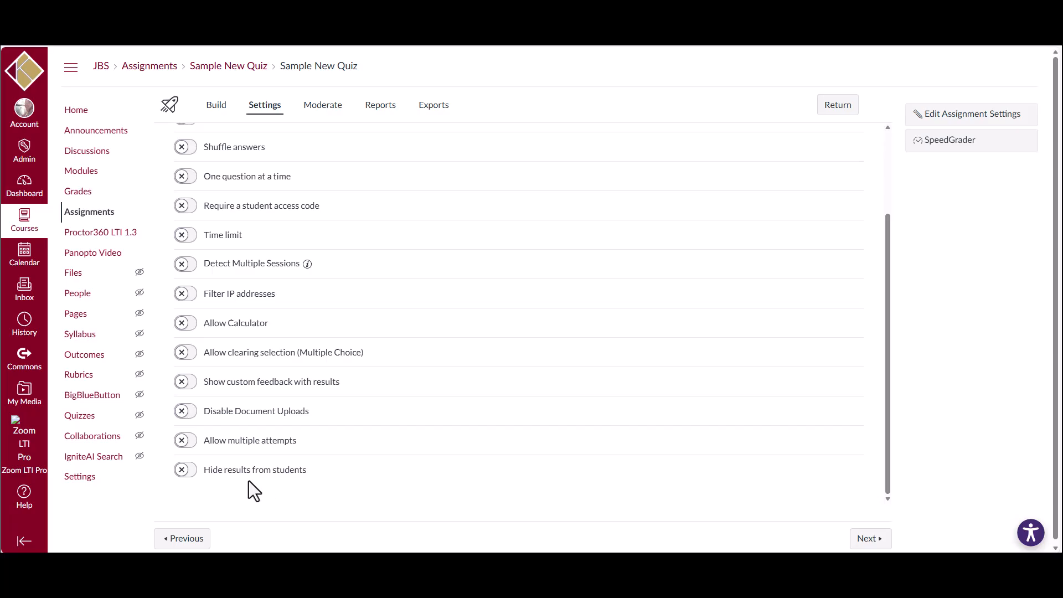
Step: Hide results from students in Sample New Quiz, but enable showing questions and student responses
left_click(189, 472)
scroll(274, 465, "down", 1)
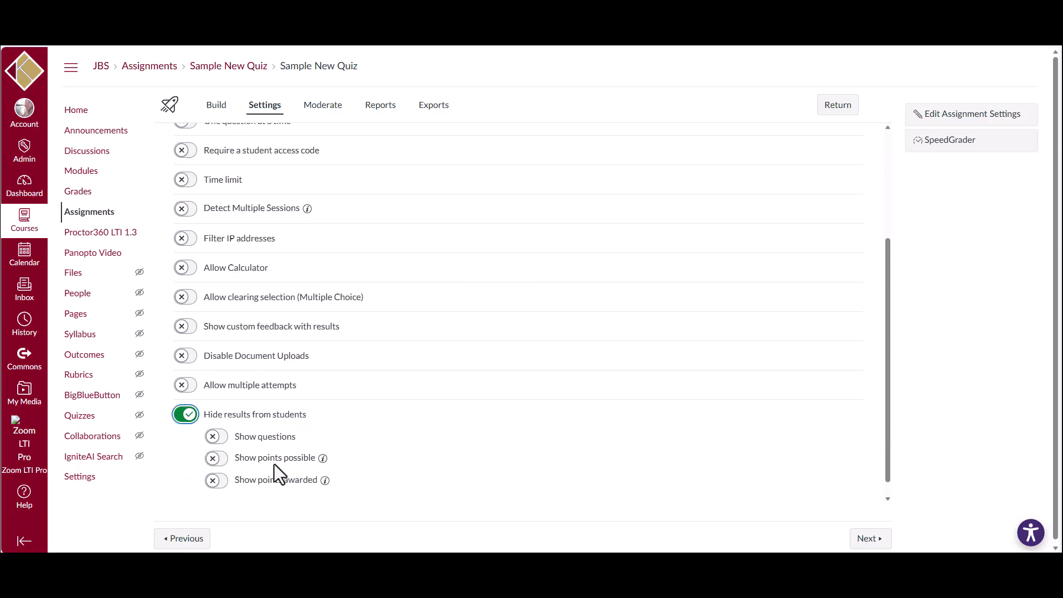
left_click(221, 436)
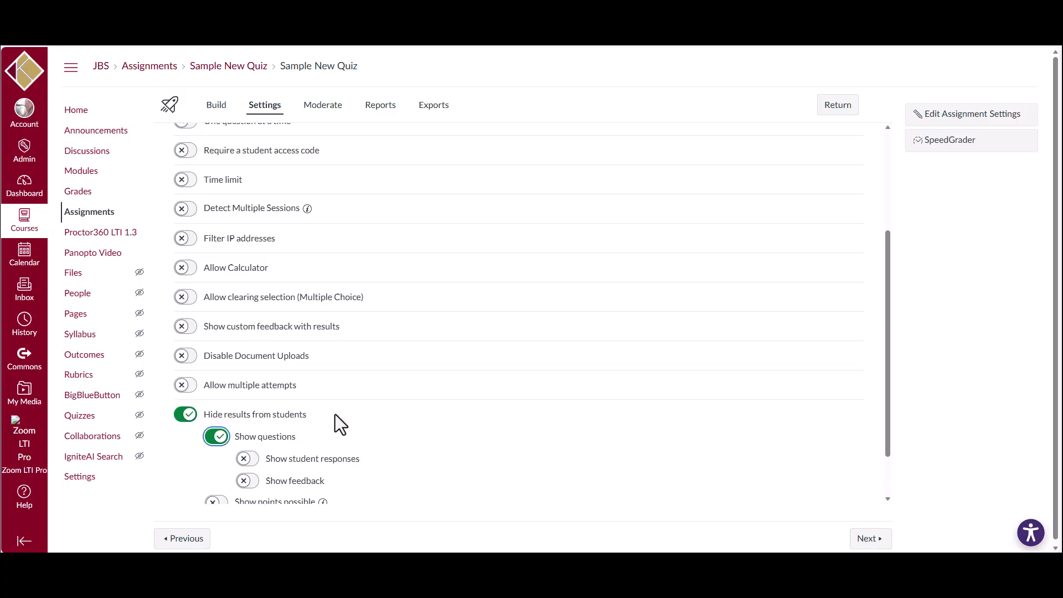
scroll(334, 415, "down", 1)
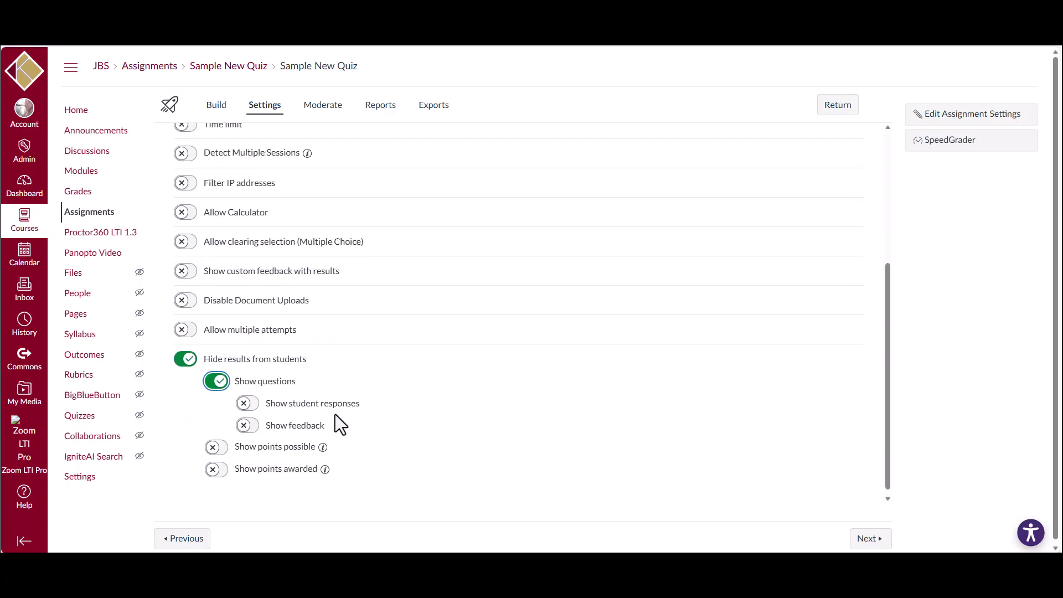
left_click(247, 405)
scroll(368, 358, "down", 2)
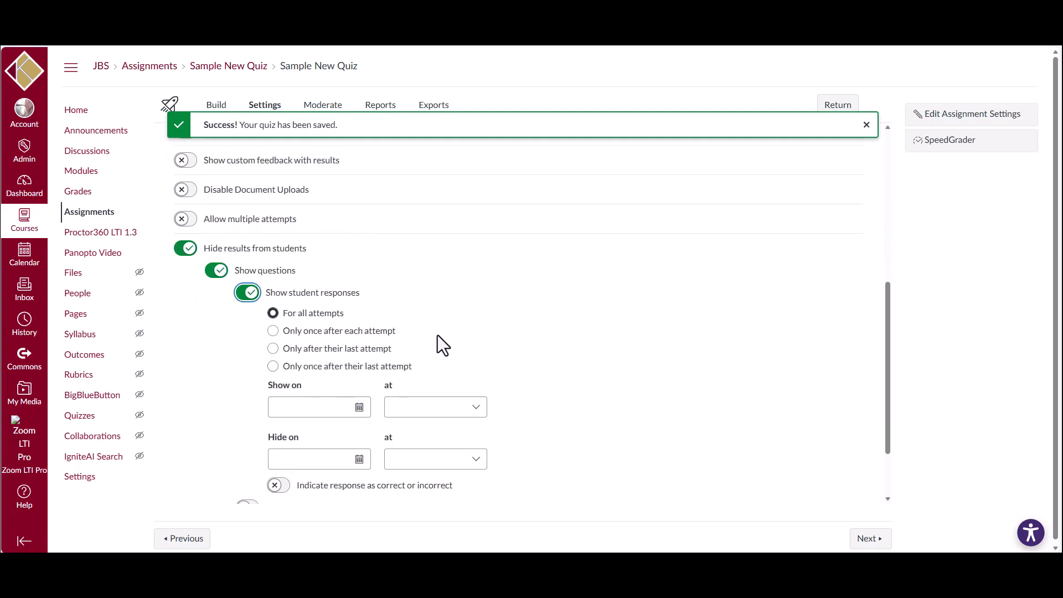
Step: Set student responses to show on March 18, 2026 and hide on March 25, 2026
left_click(359, 408)
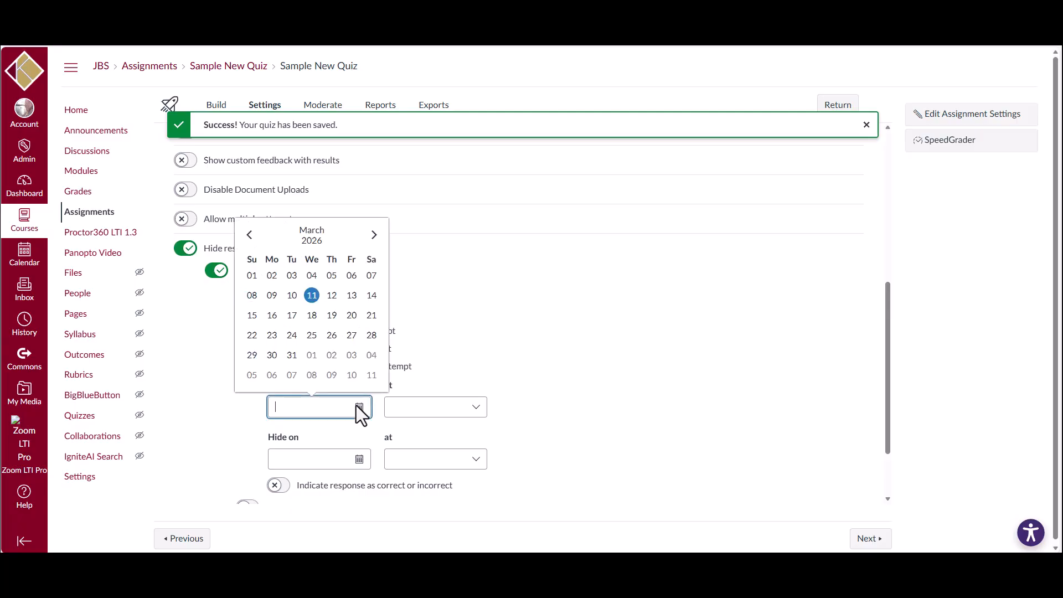
left_click(311, 316)
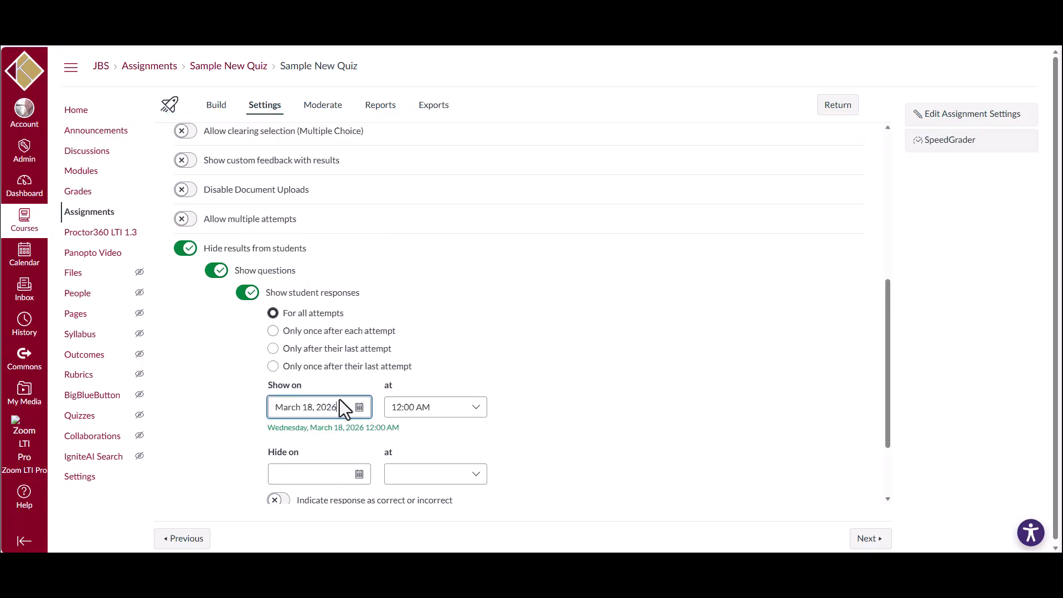
left_click(361, 476)
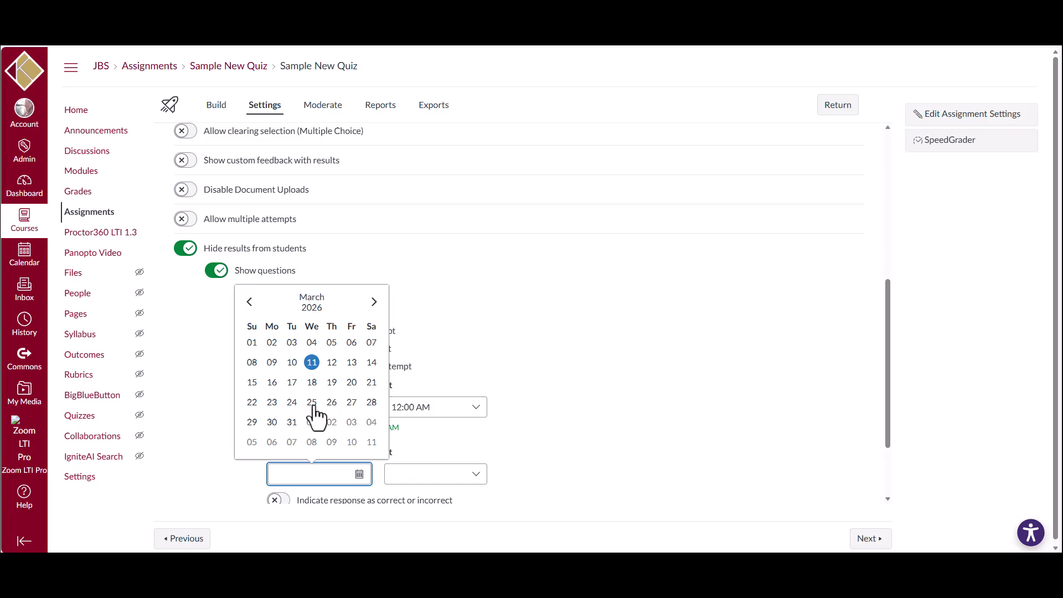
left_click(314, 408)
Step: Enable Indicate response as correct or incorrect, showing the correct answer from March 18, 2026 and hiding it on March 25, 2026
scroll(520, 428, "down", 2)
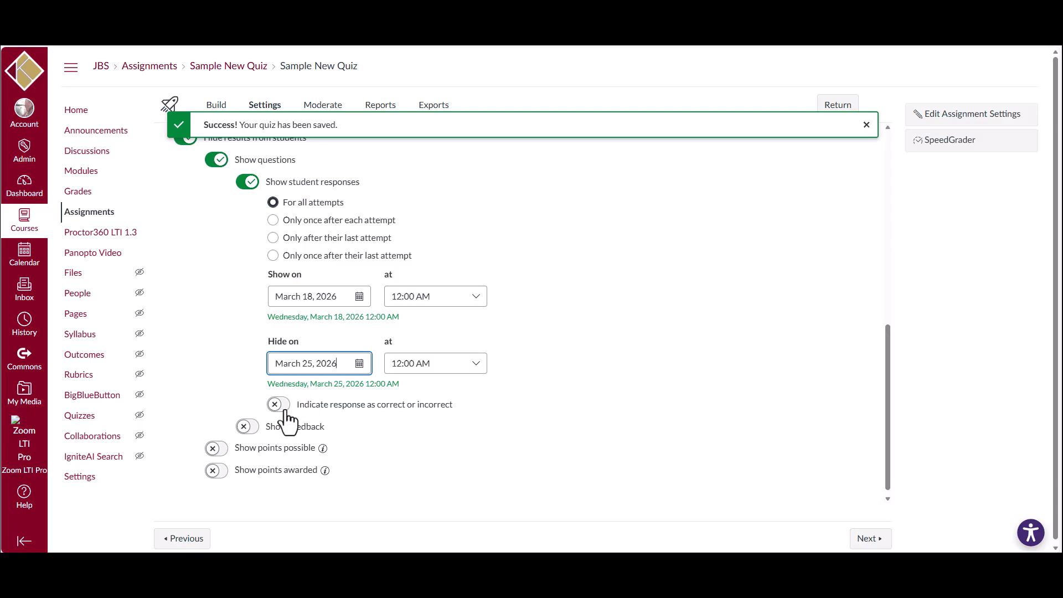
left_click(282, 408)
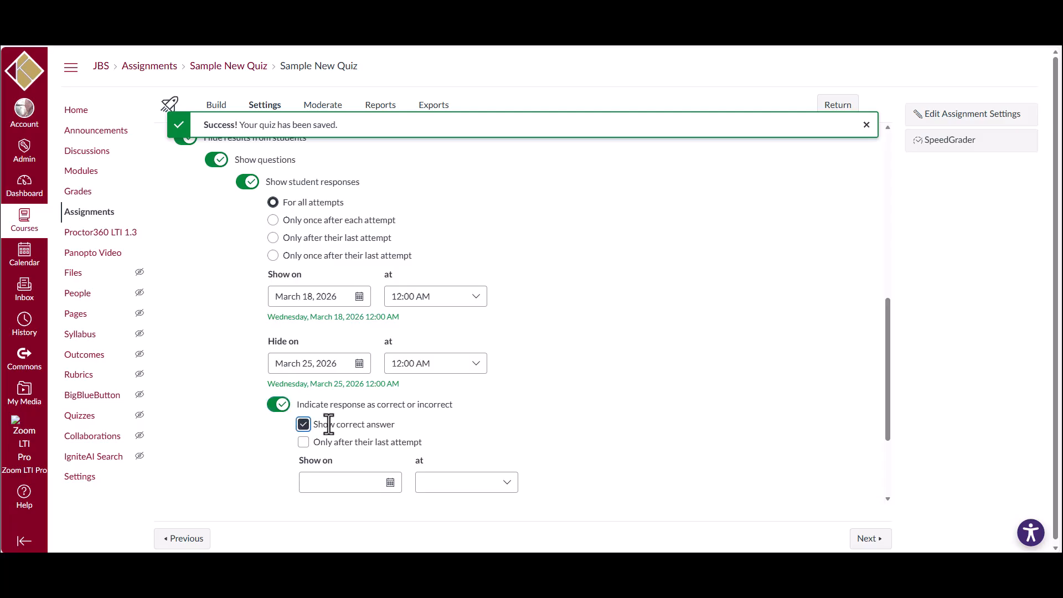
left_click(393, 486)
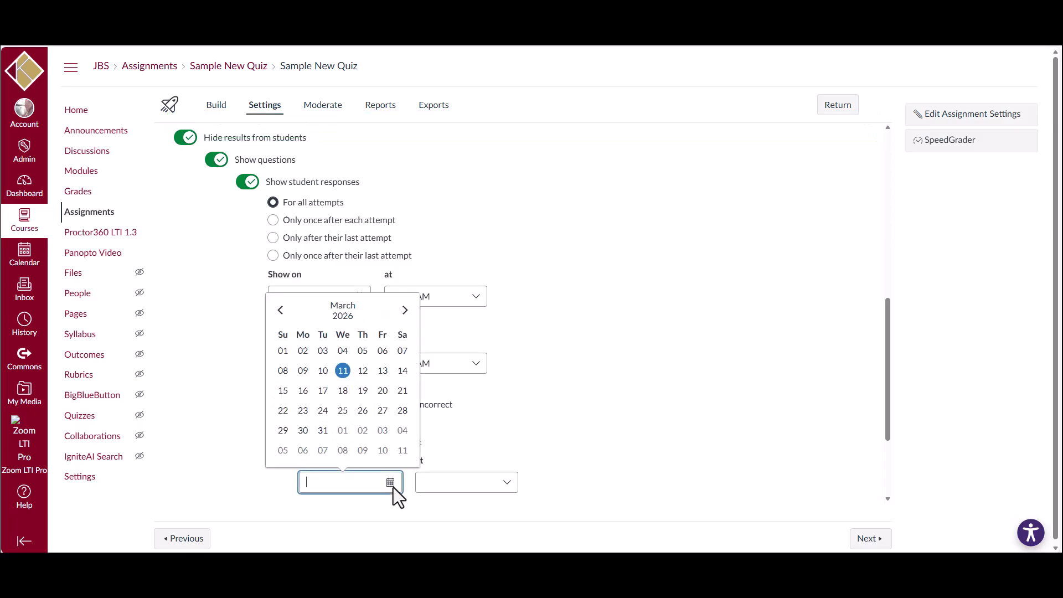
left_click(343, 392)
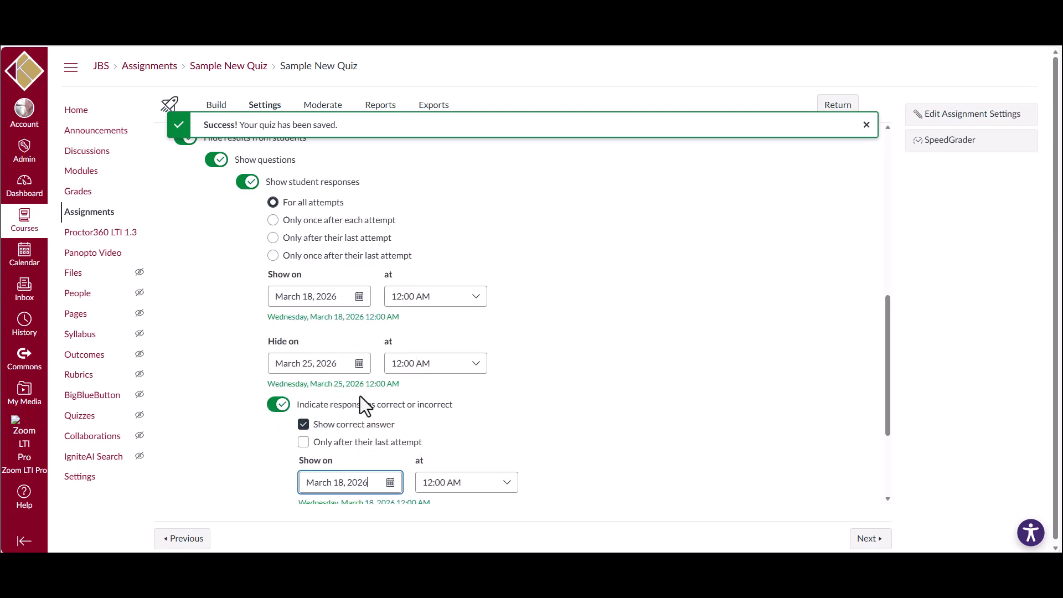
scroll(514, 449, "down", 2)
left_click(391, 439)
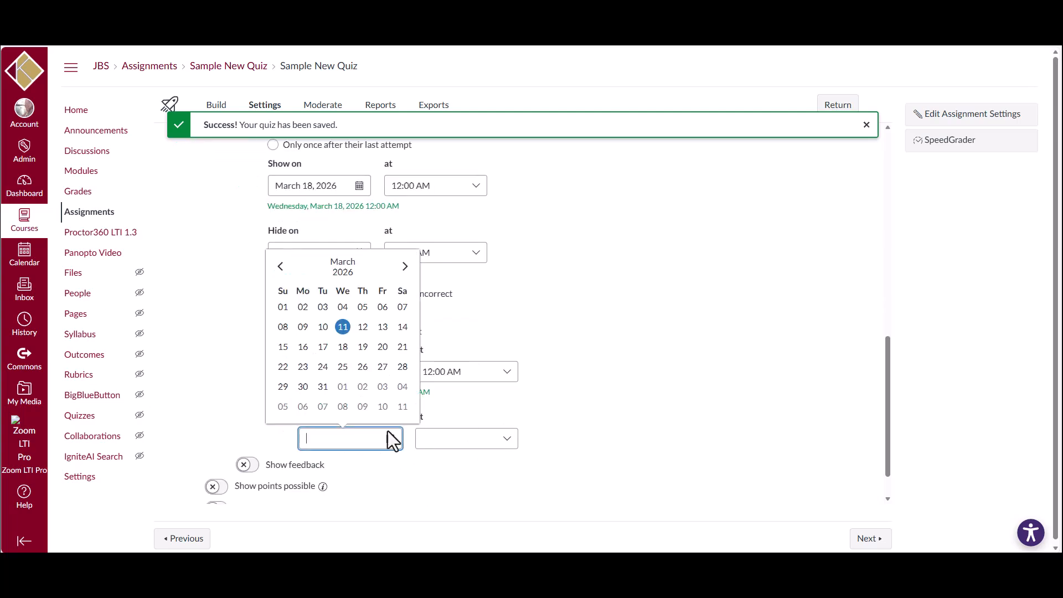
left_click(343, 347)
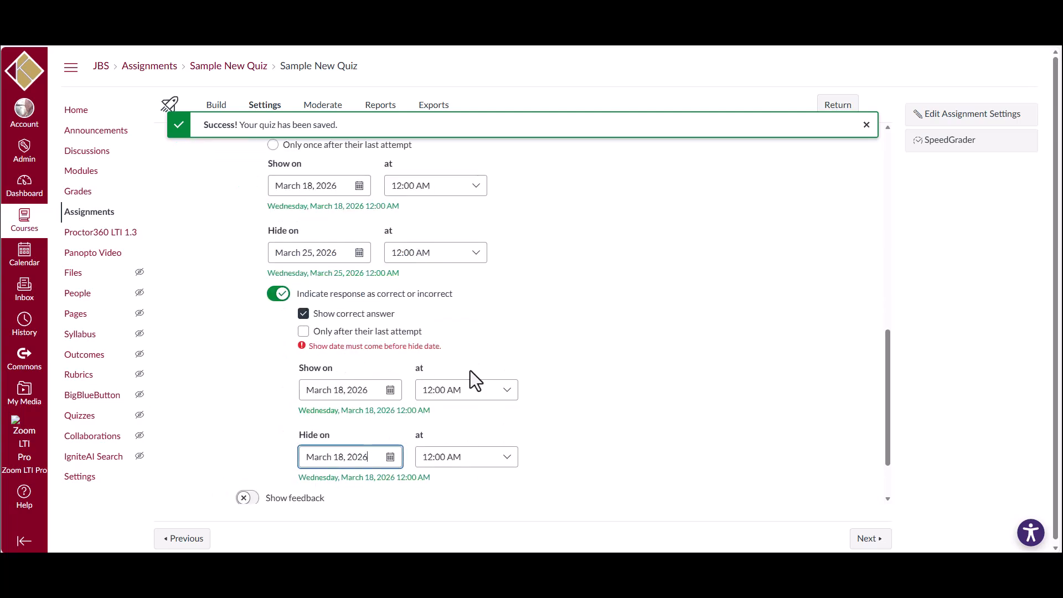
left_click(357, 457)
left_click(343, 385)
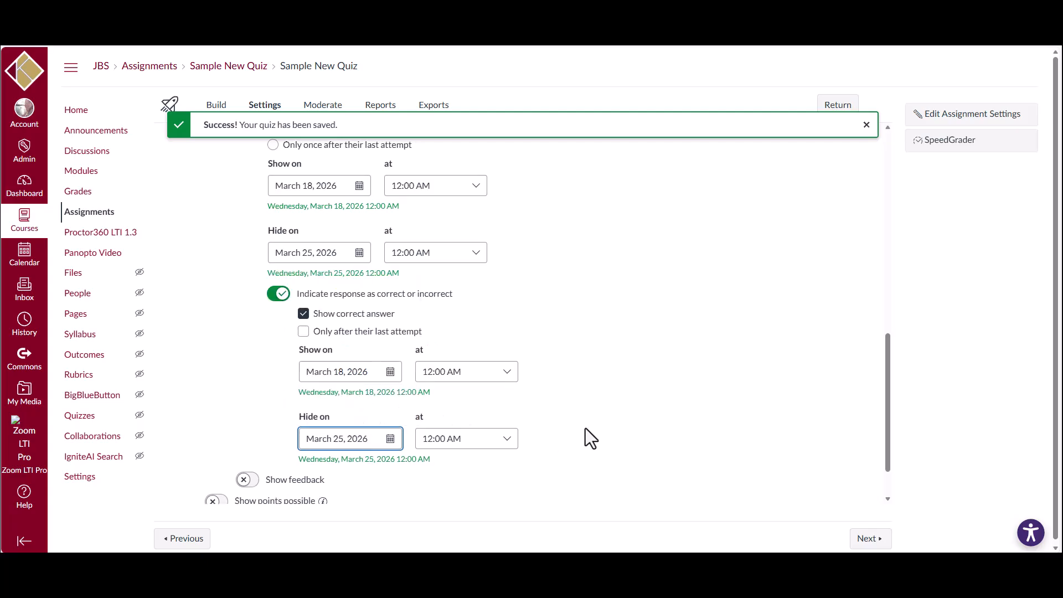
scroll(587, 427, "down", 1)
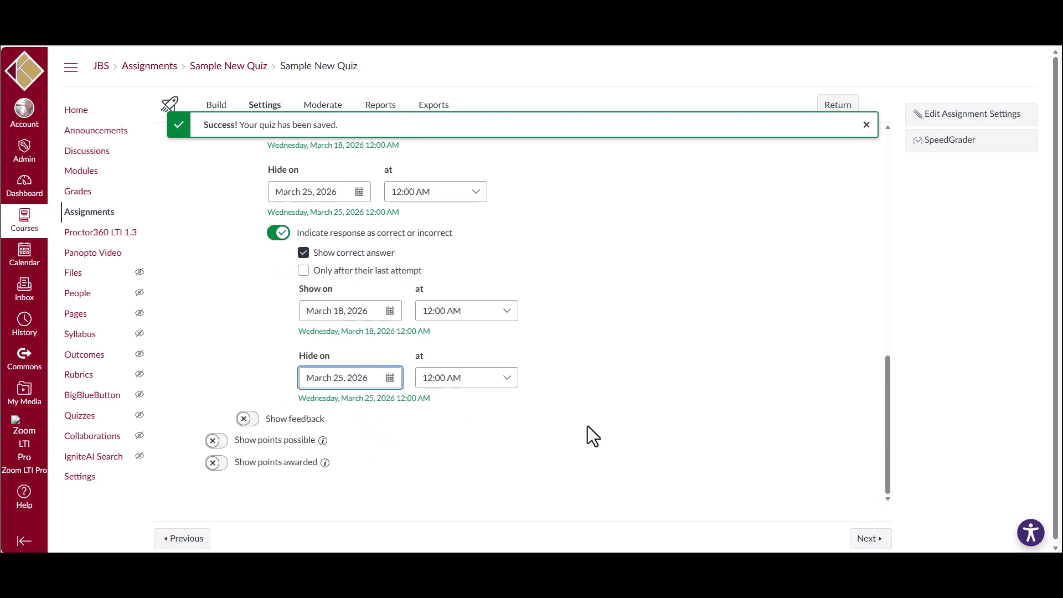
scroll(587, 427, "up", 2)
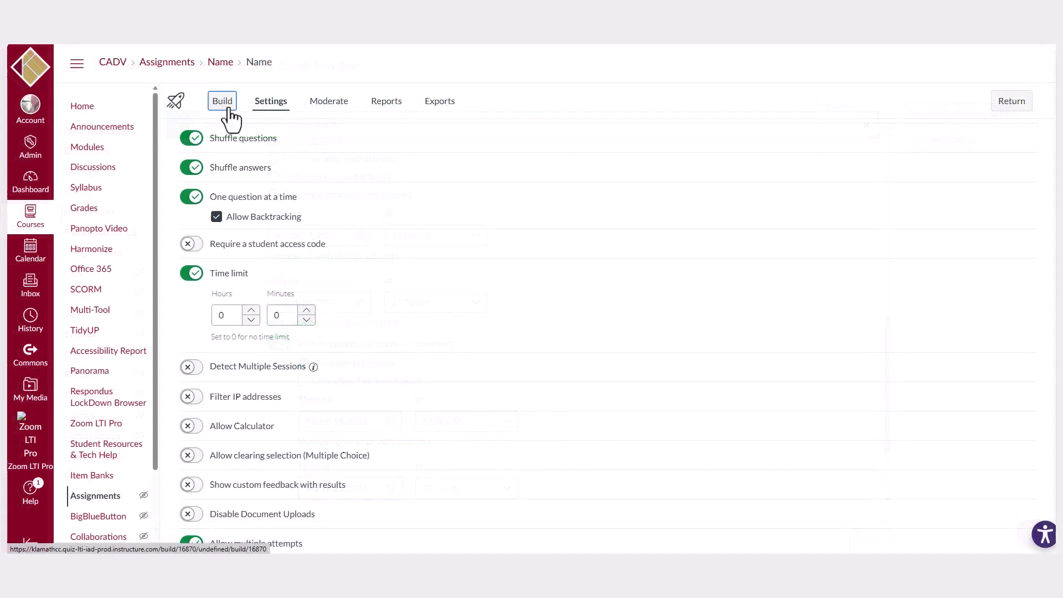
Step: Add all questions from the item bank 1.1, found under Shared with Me, to the quiz being built
left_click(227, 110)
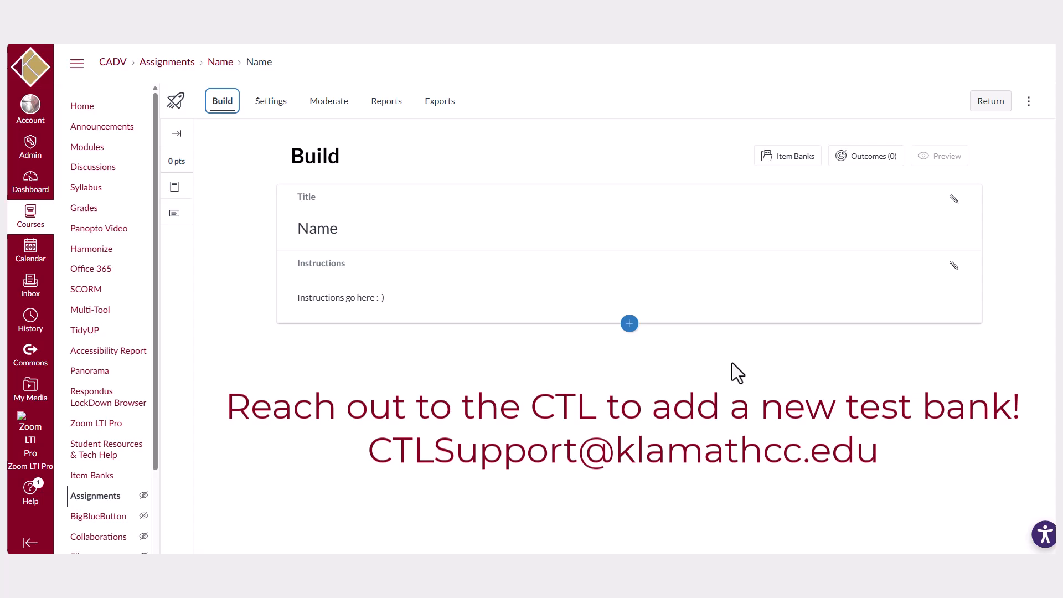
left_click(787, 165)
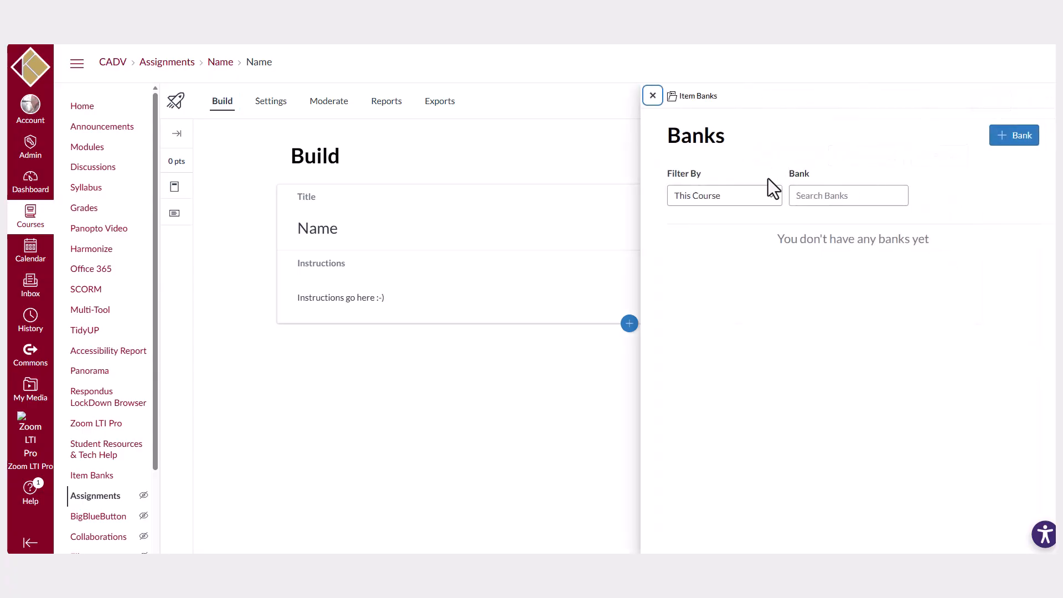
left_click(769, 197)
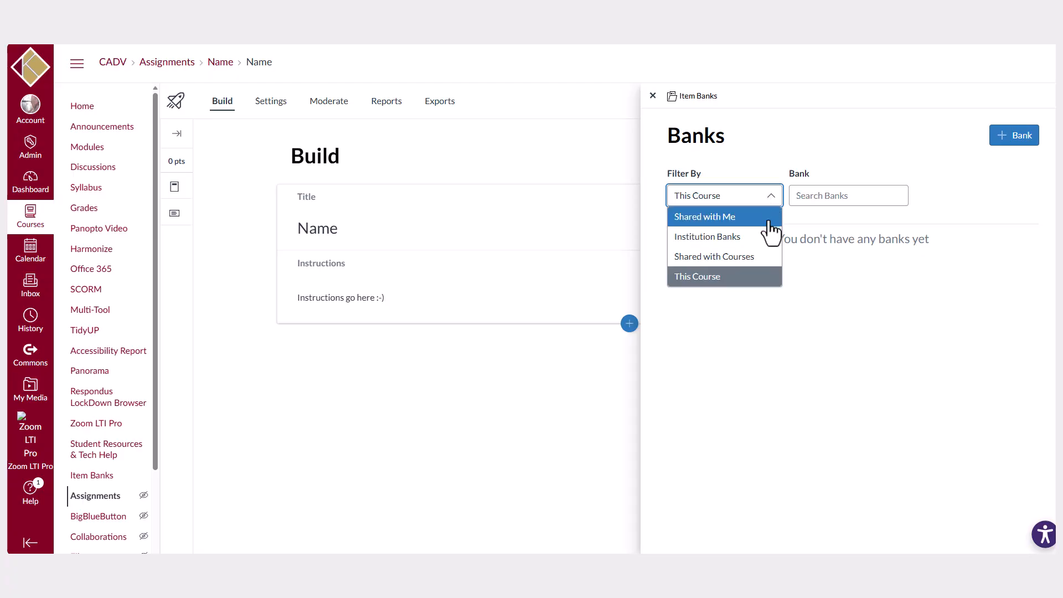
left_click(736, 217)
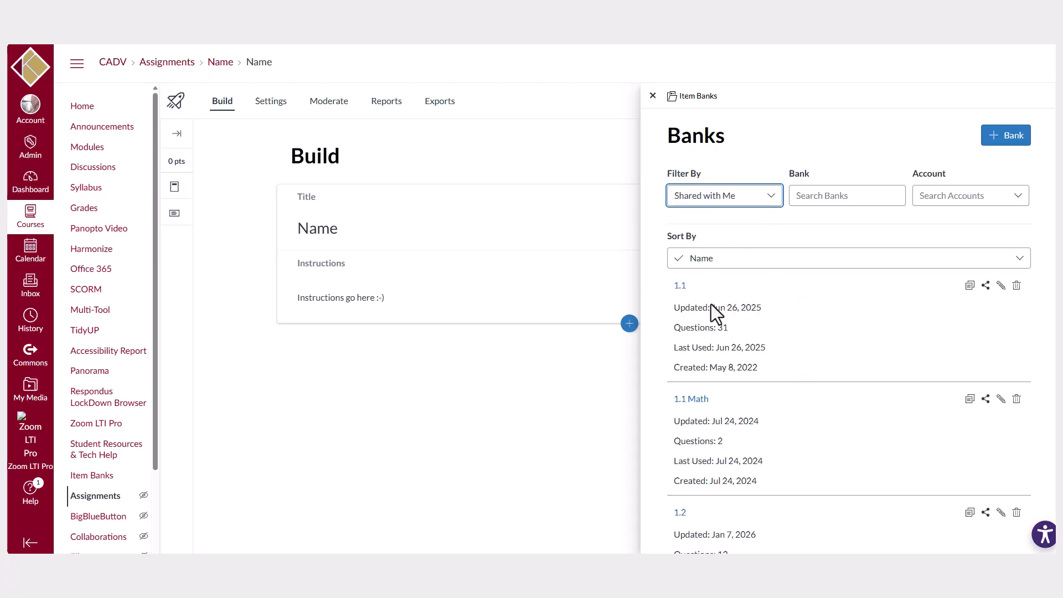
left_click(680, 287)
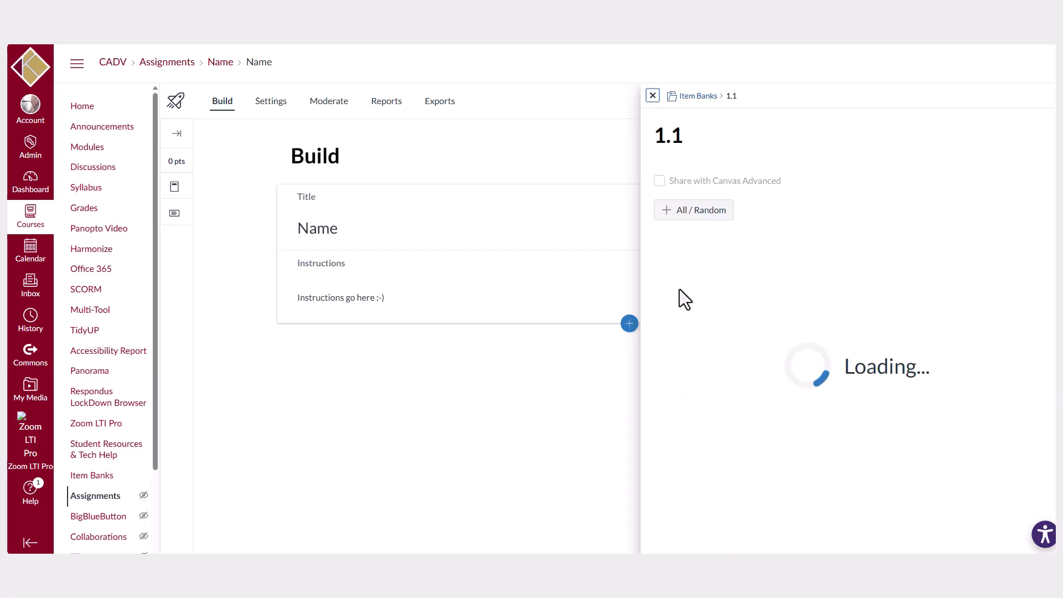
left_click(699, 211)
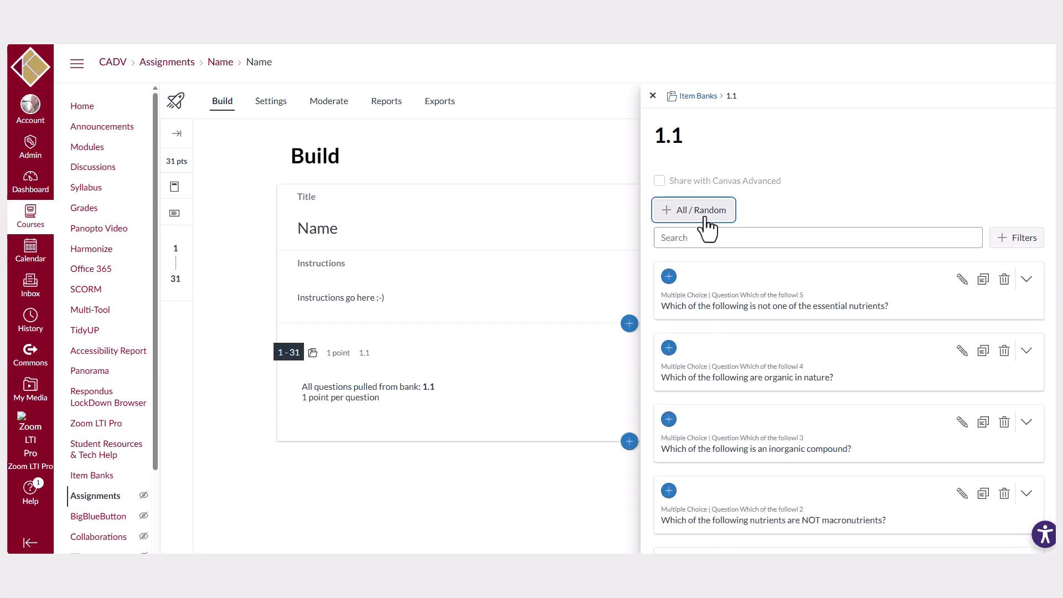
left_click(652, 96)
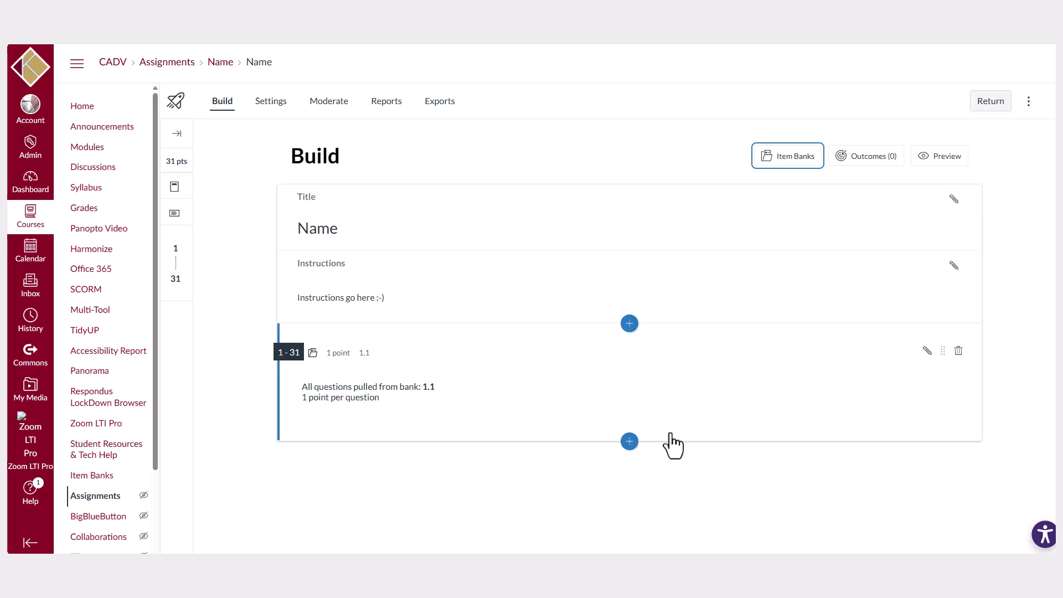
Step: Insert a Multiple Choice question after the bank questions with the stem "Question goes here!"
left_click(629, 442)
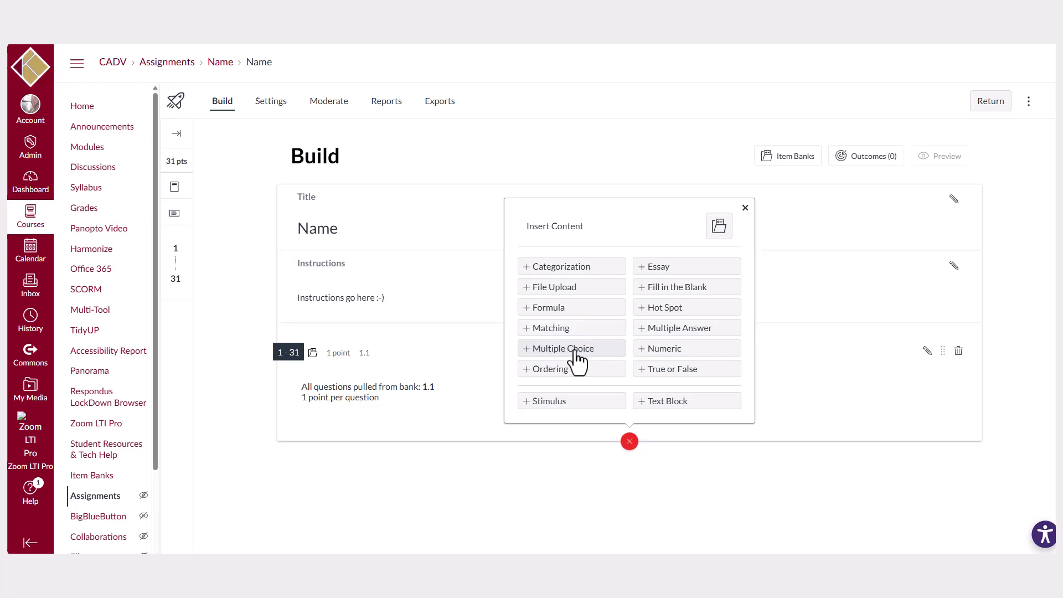
left_click(611, 357)
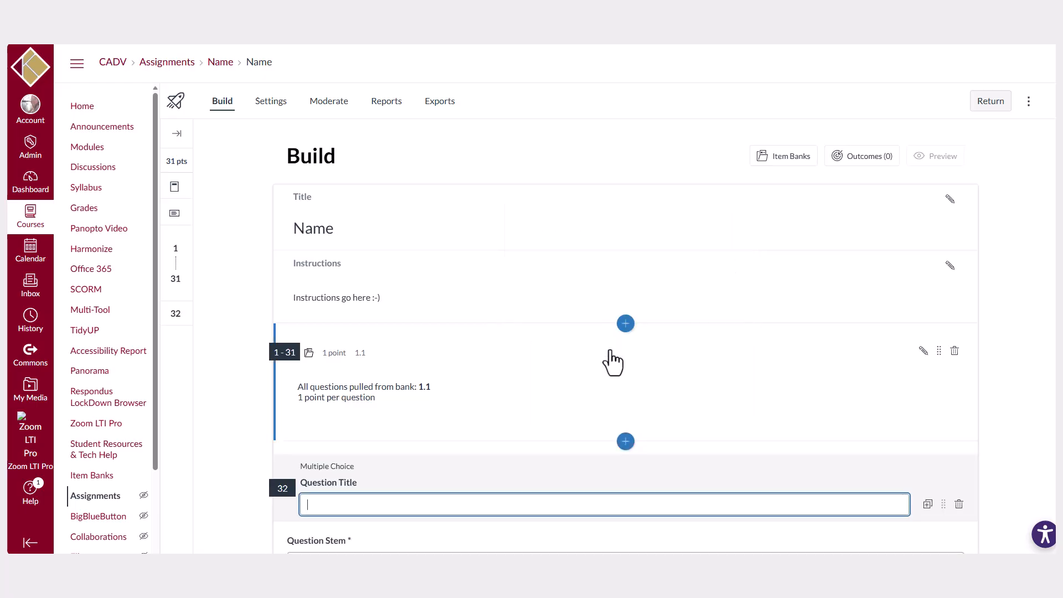
scroll(613, 363, "down", 4)
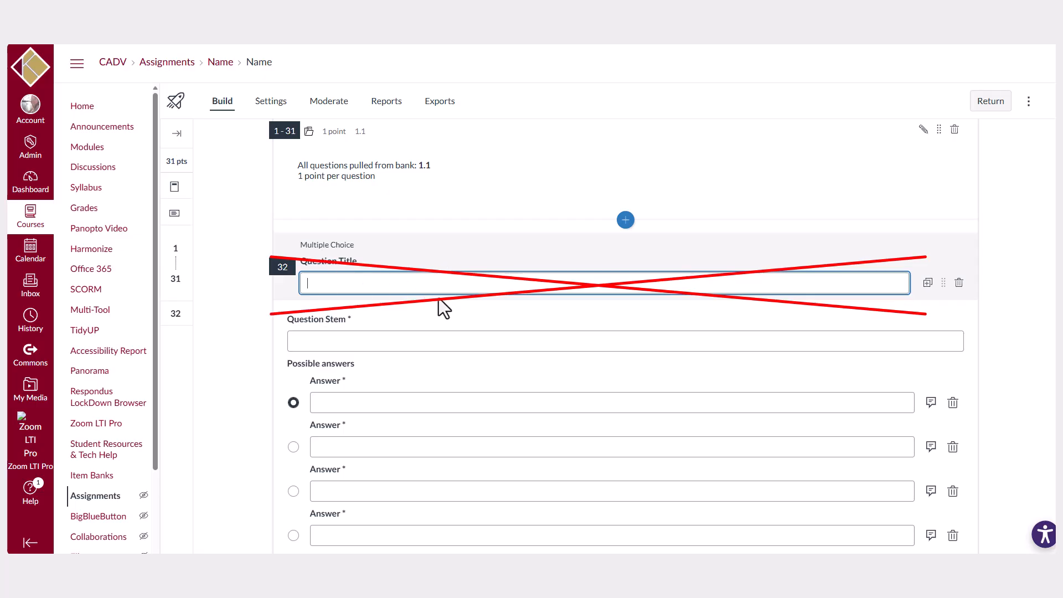
left_click(428, 345)
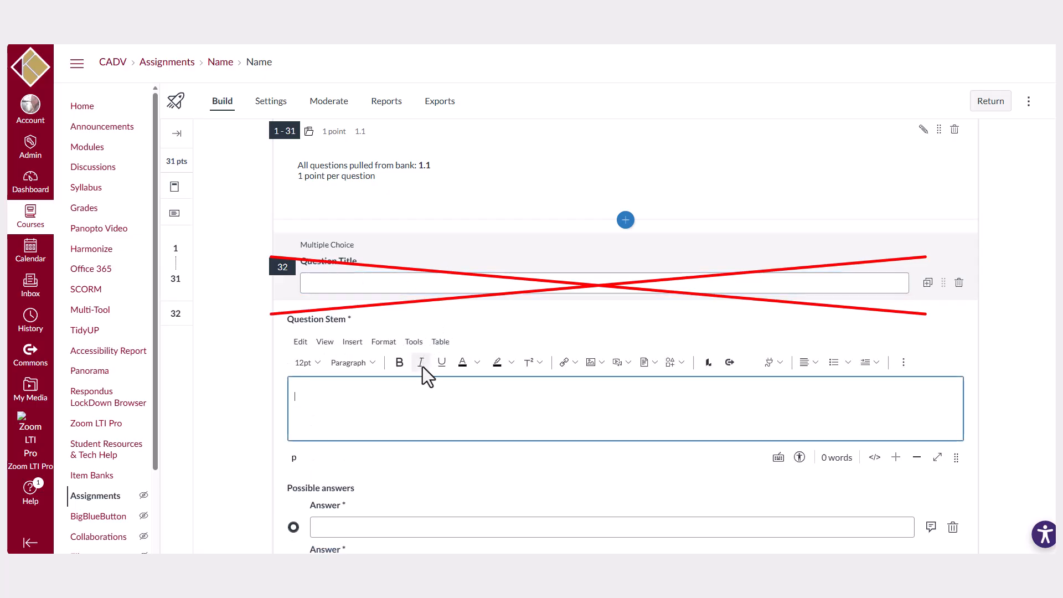
type("Q")
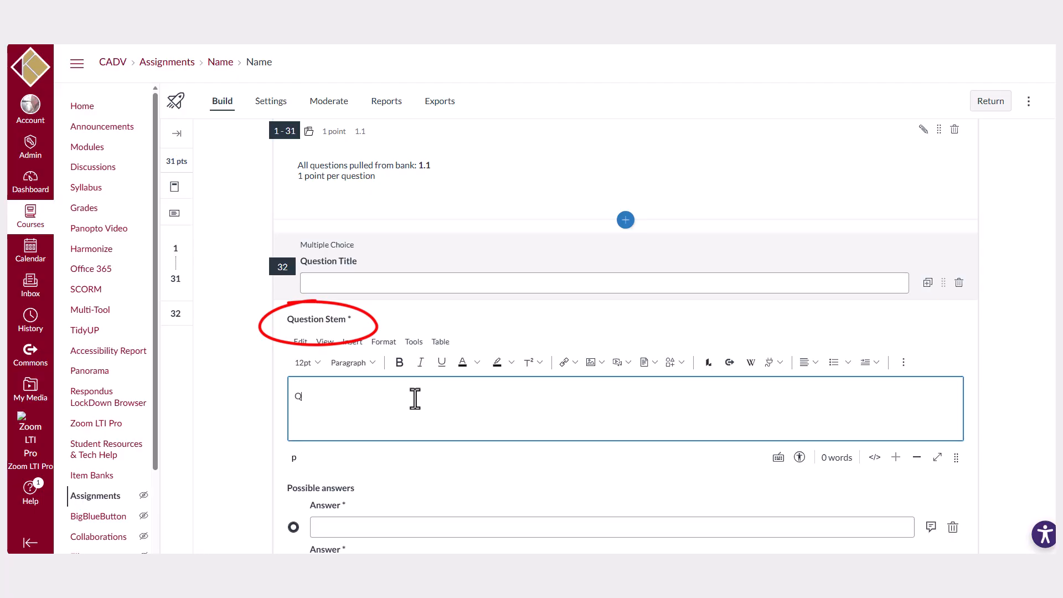
type("uestion goes here!")
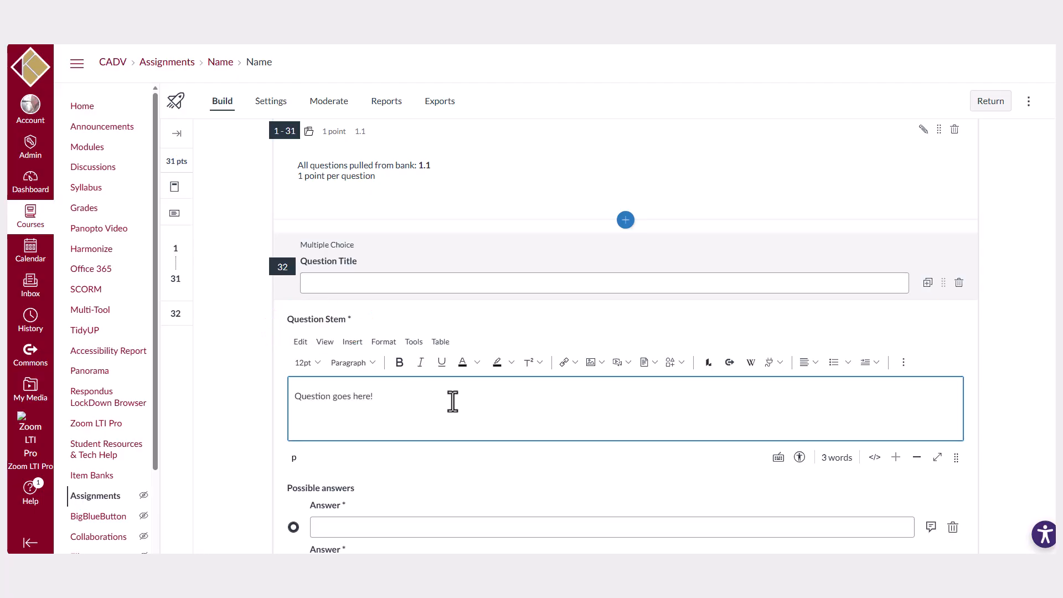
Step: Fill in the four possible answers of the multiple choice question as 1, 2, 3 and 4
scroll(451, 401, "down", 3)
left_click(453, 361)
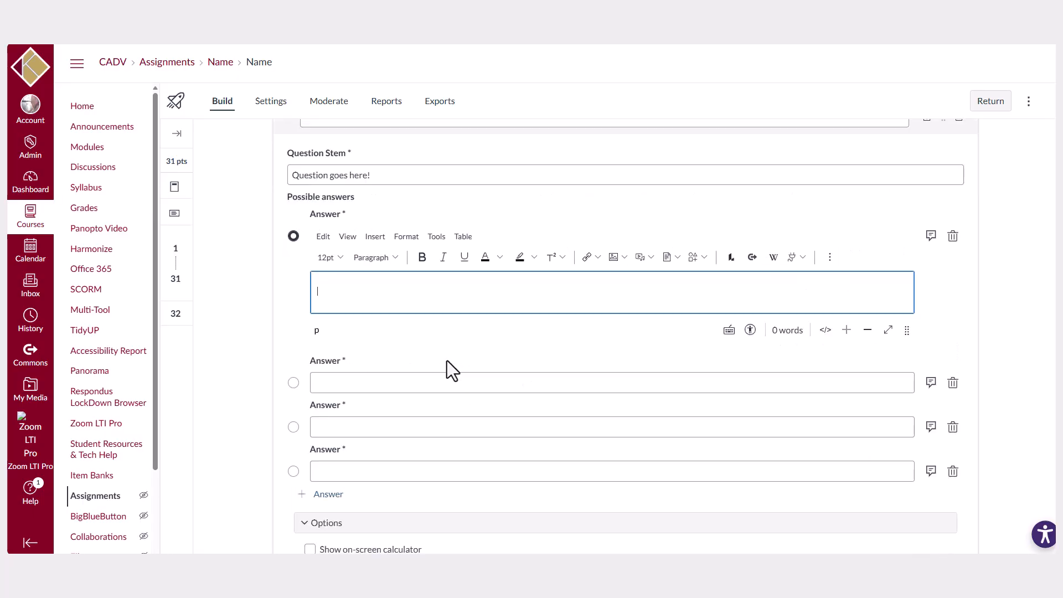
type("1")
left_click(344, 382)
type("2")
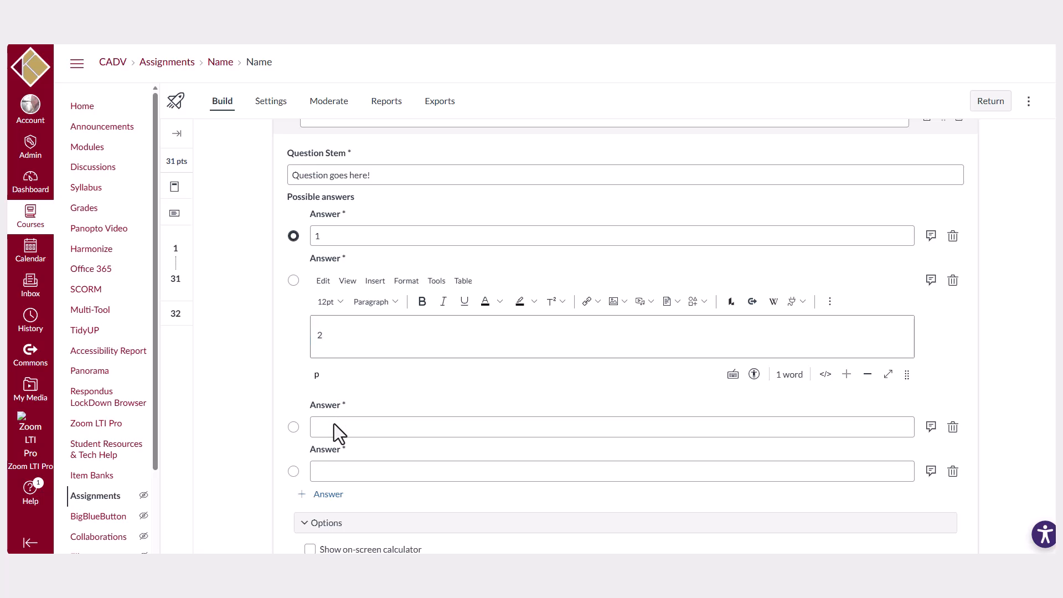
left_click(334, 427)
type("3")
left_click(339, 468)
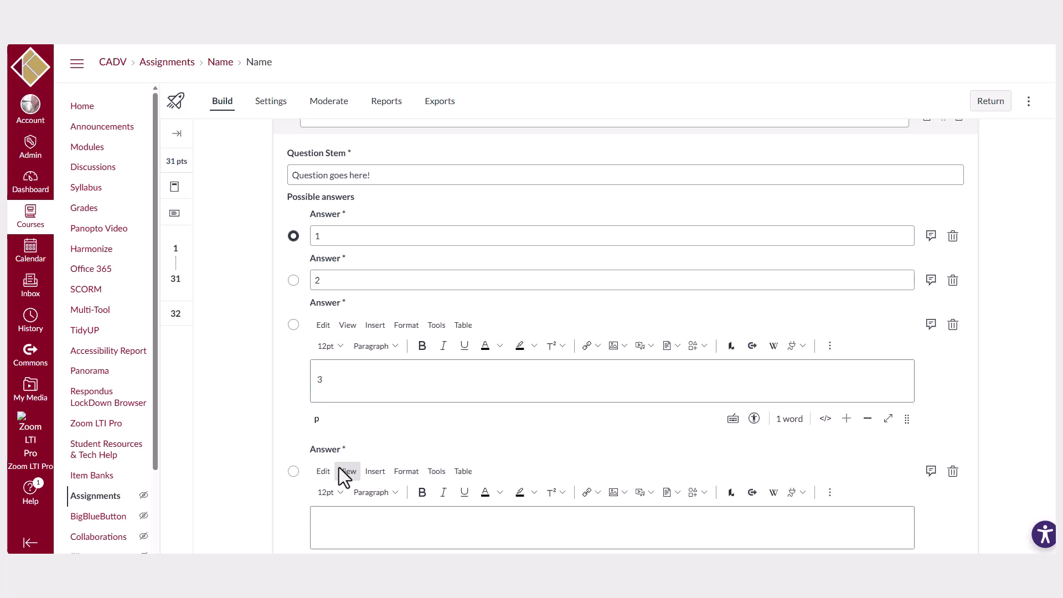
type("4")
Step: Try answers 2 and 3 as the correct choice before reselecting answer 1, and add and delete a blank fifth answer
left_click(293, 280)
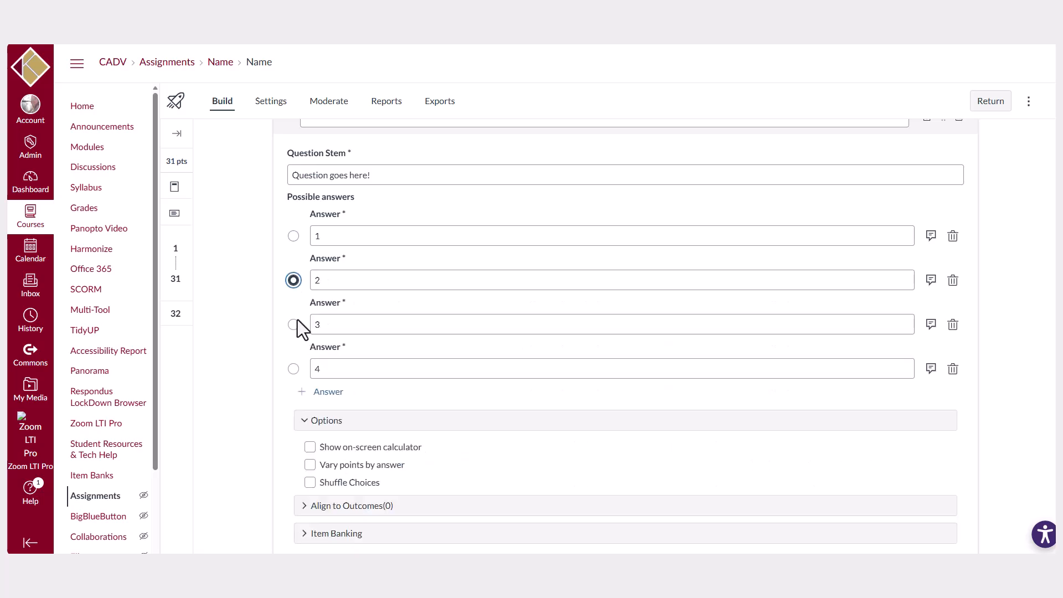
left_click(295, 326)
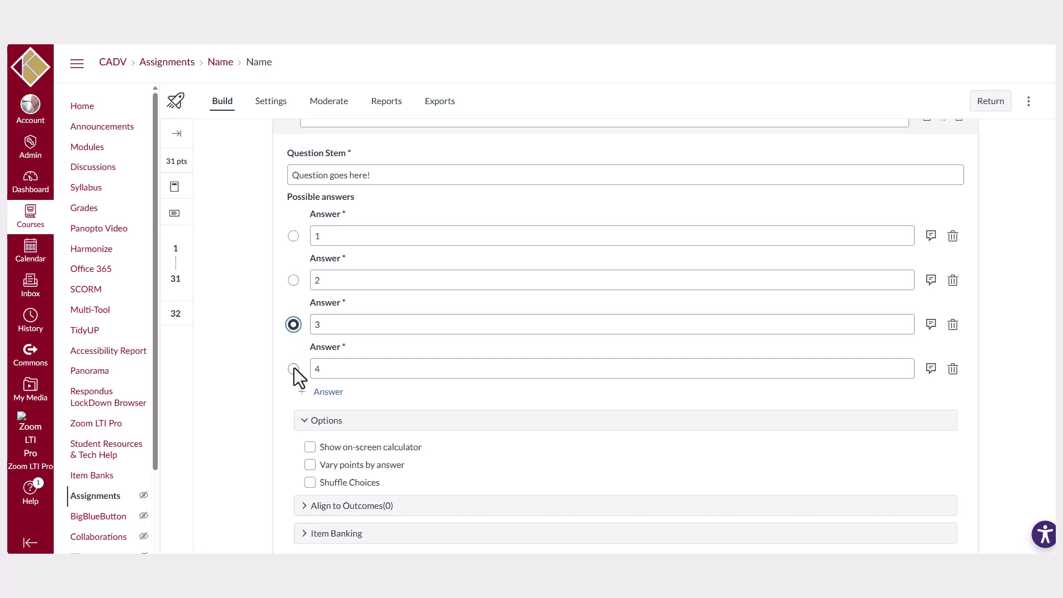
left_click(294, 281)
left_click(293, 237)
left_click(331, 393)
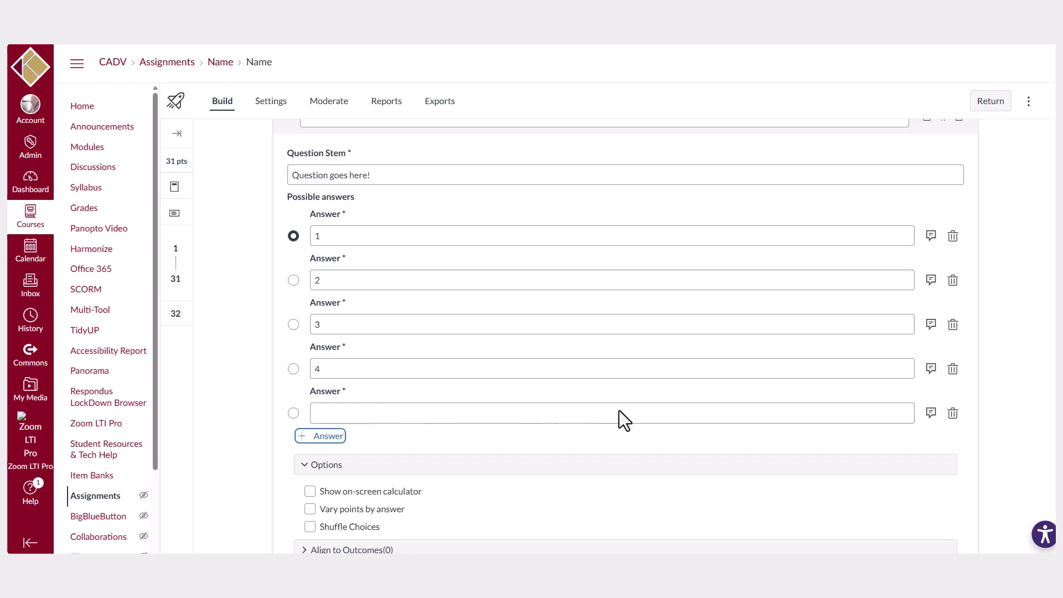
left_click(953, 414)
Step: Set the multiple choice question's value to 2 points and save the question
scroll(952, 422, "down", 2)
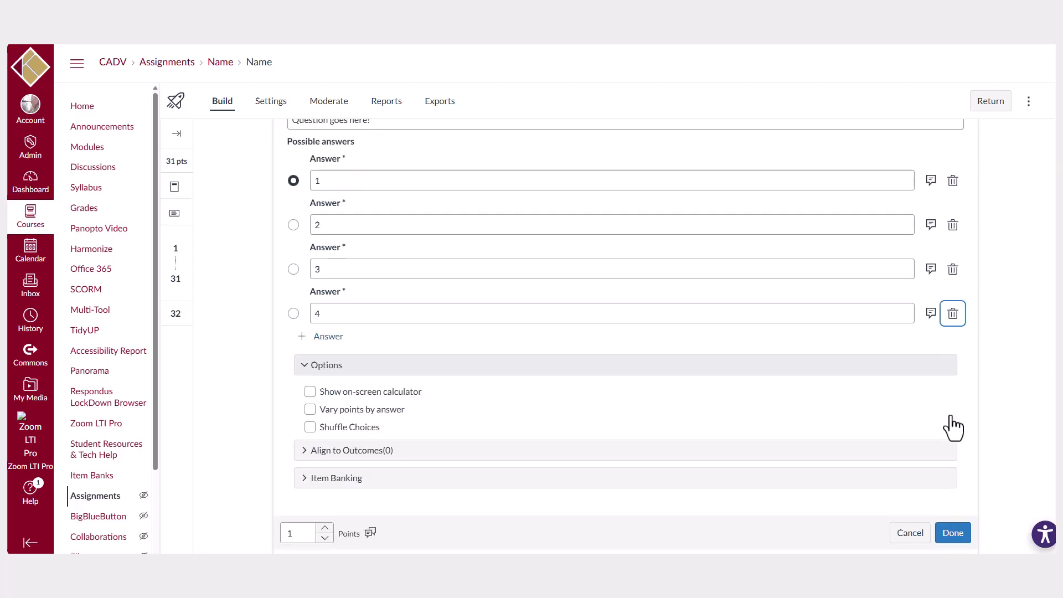
left_click(289, 503)
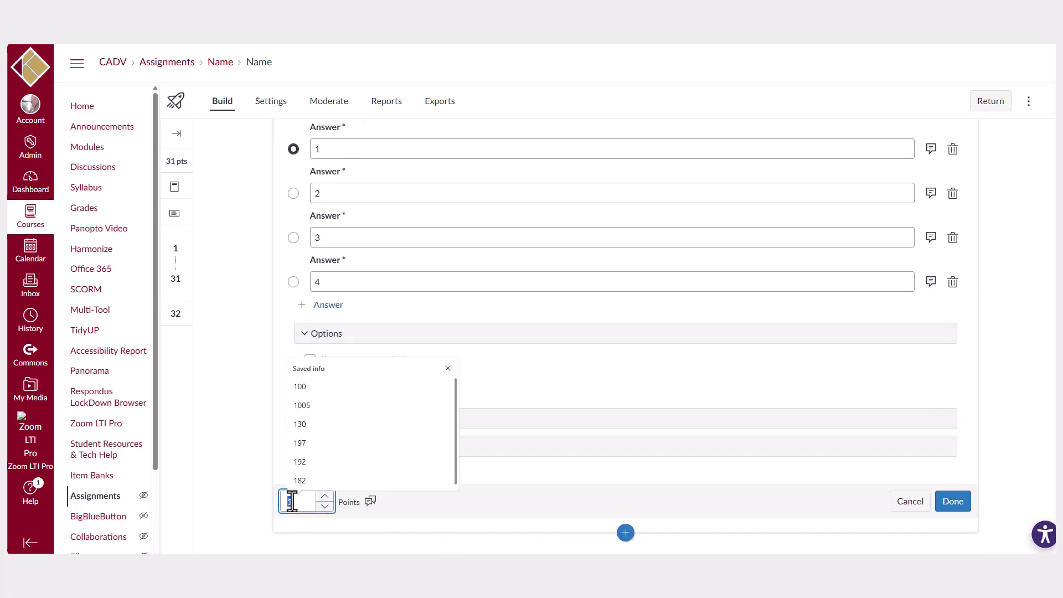
type("2")
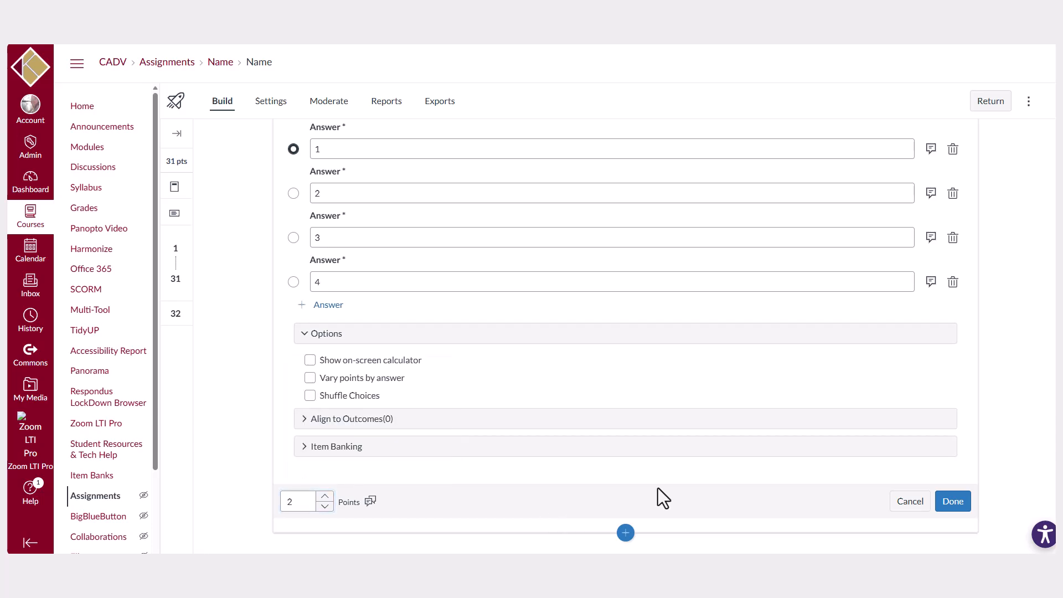
left_click(962, 501)
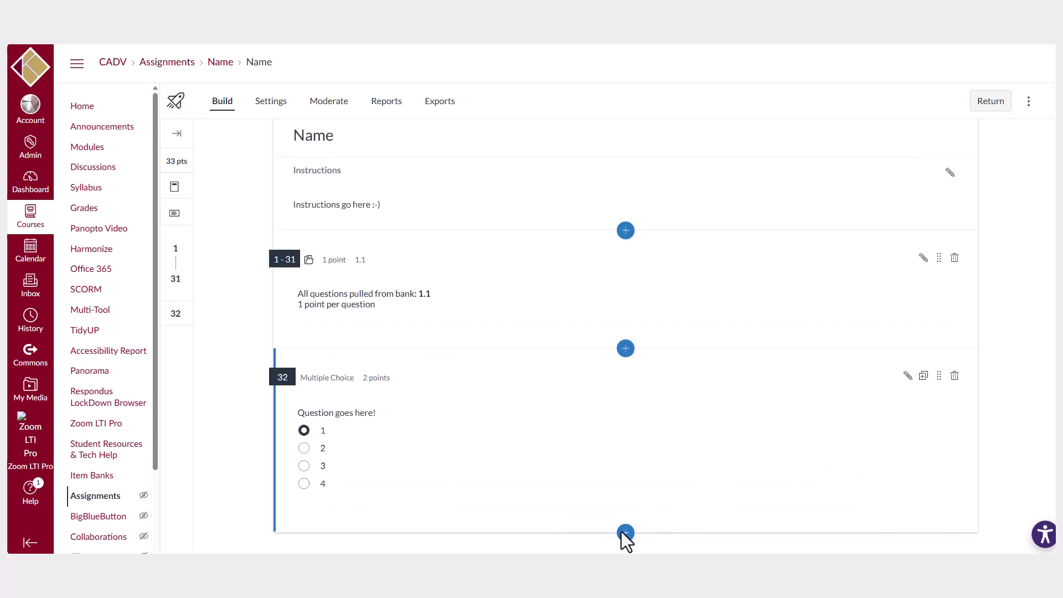
Step: Try adding a True or False question after the multiple choice question, with the stem "True or False?" and True as the correct answer
left_click(623, 533)
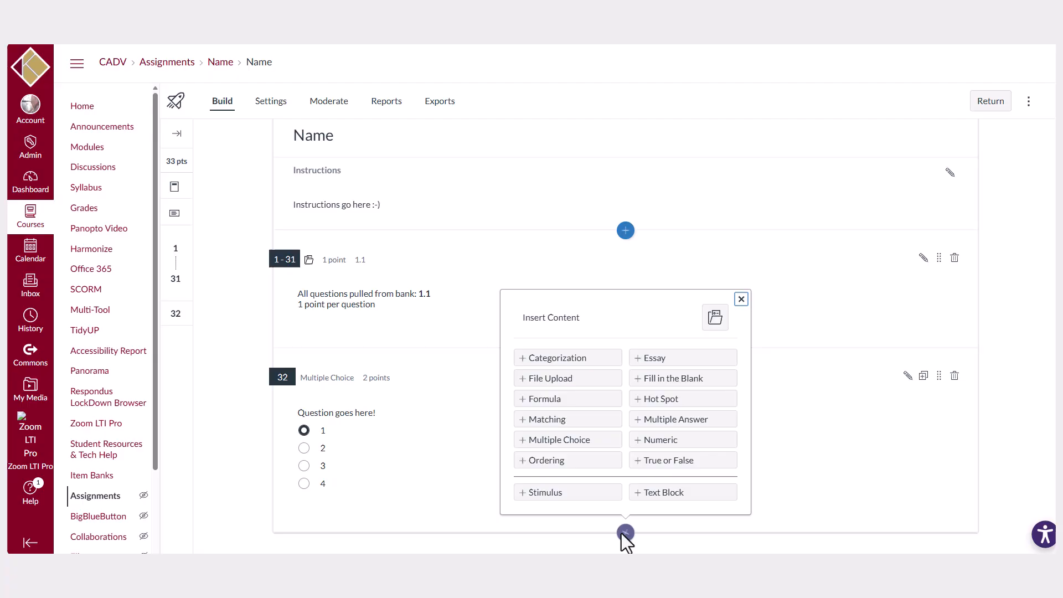
left_click(662, 463)
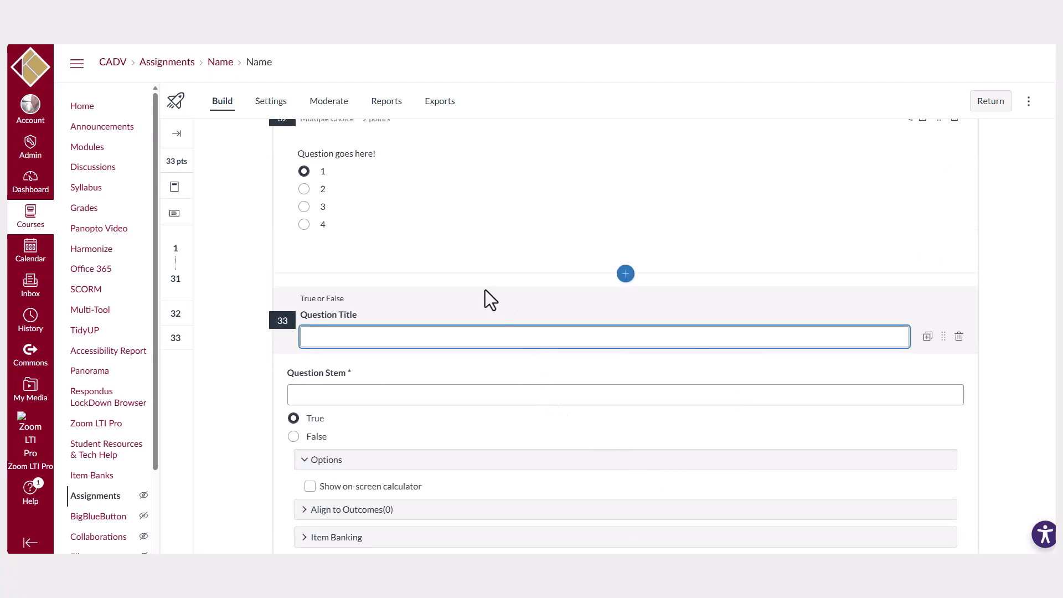
left_click(399, 395)
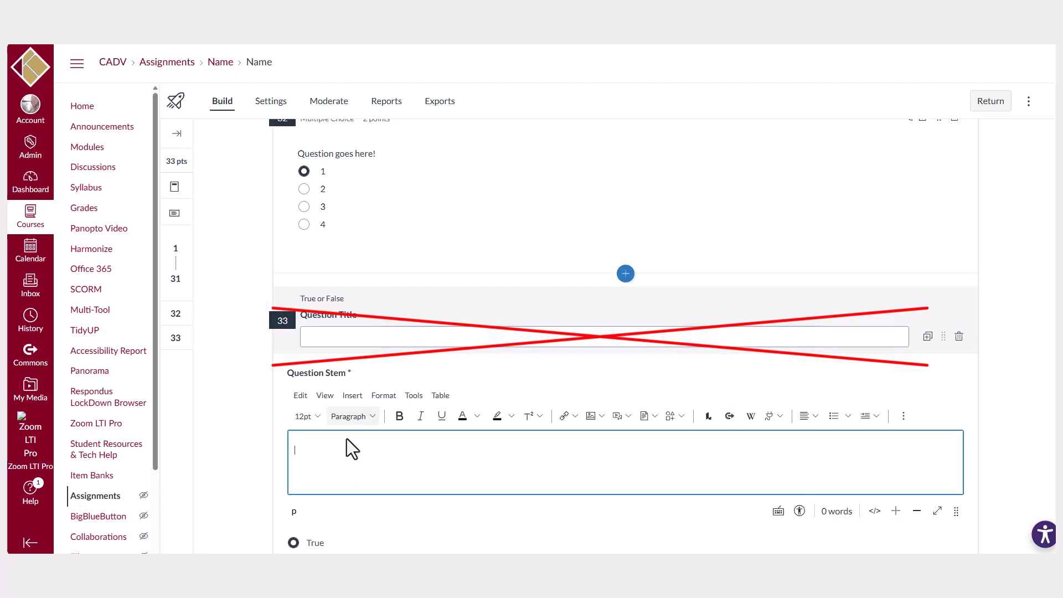
type("True or")
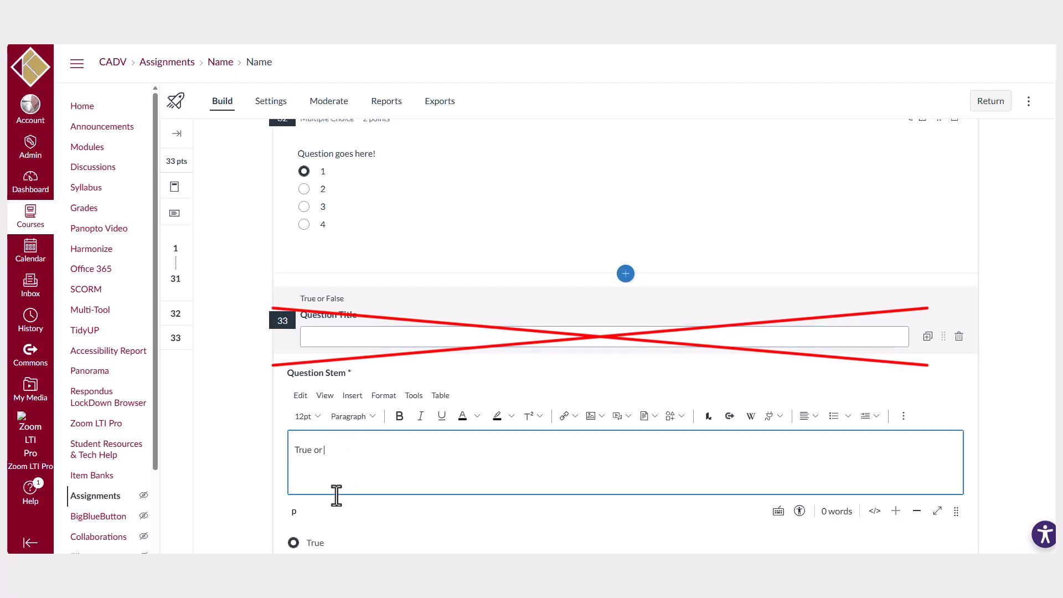
type(" False?")
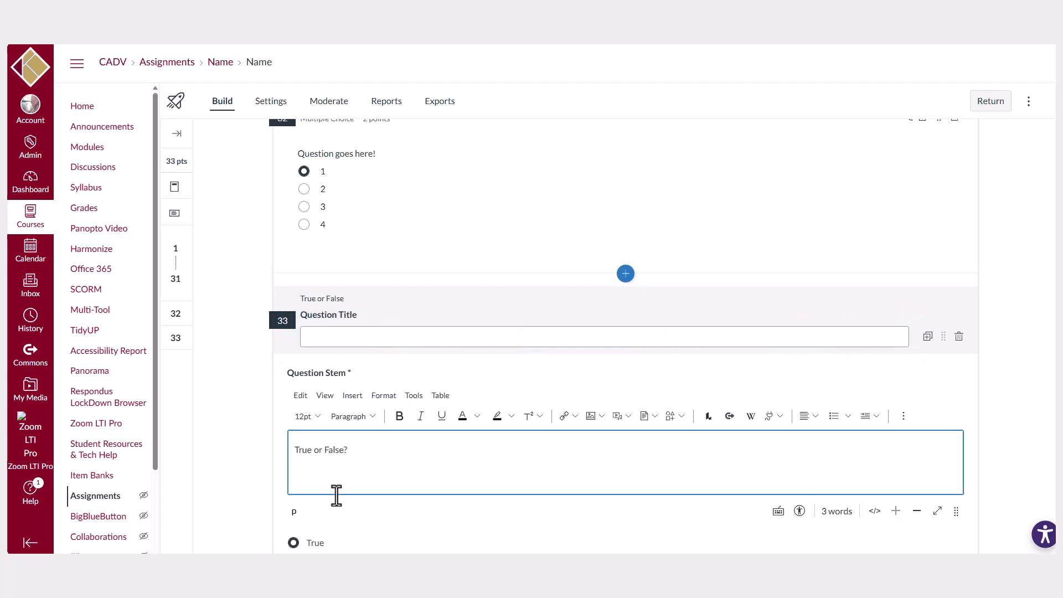
scroll(338, 493, "down", 3)
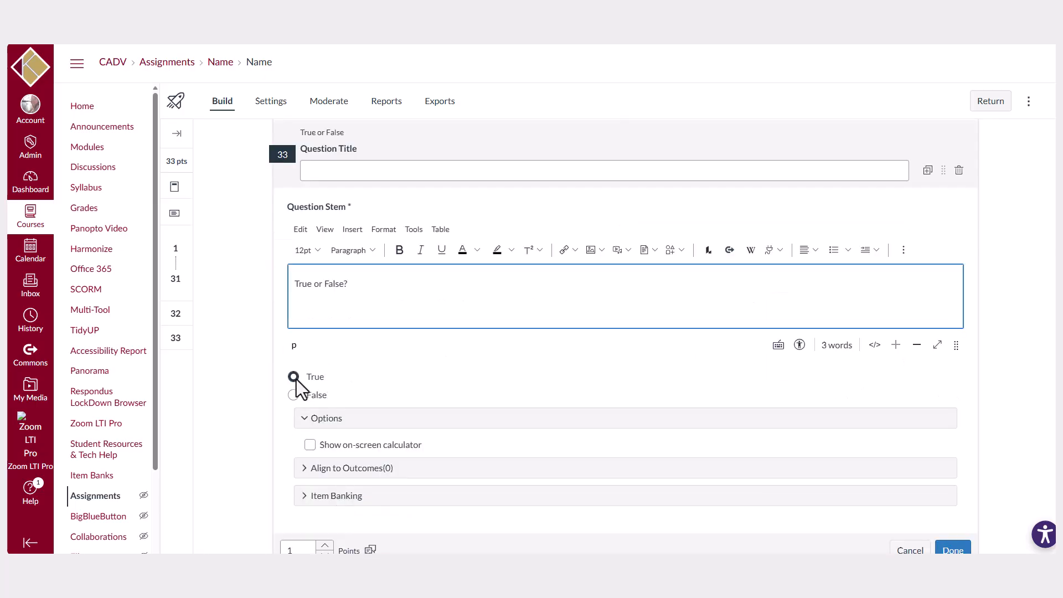
scroll(382, 421, "down", 1)
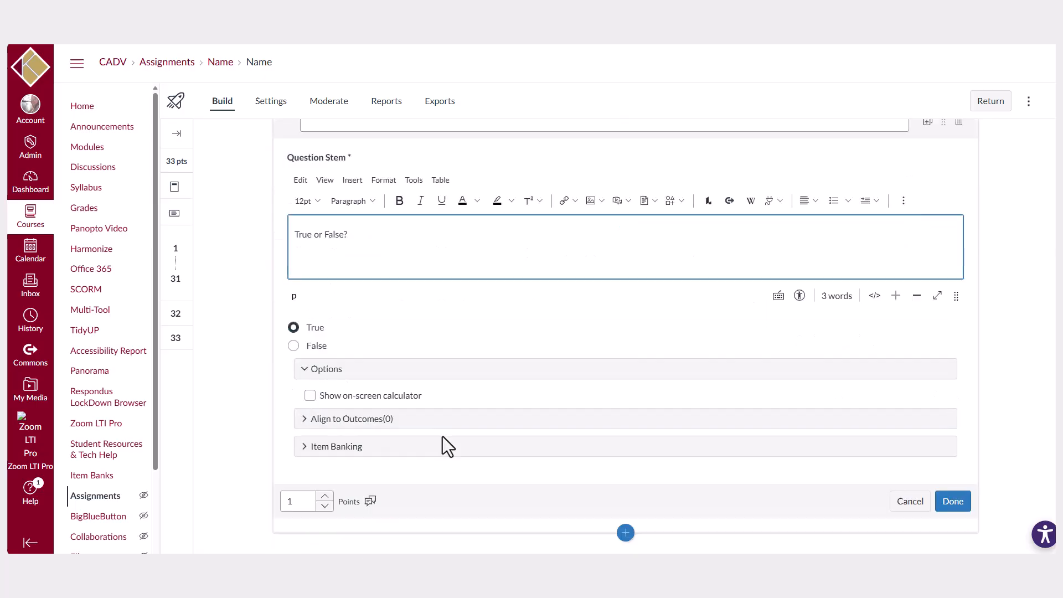
left_click(964, 505)
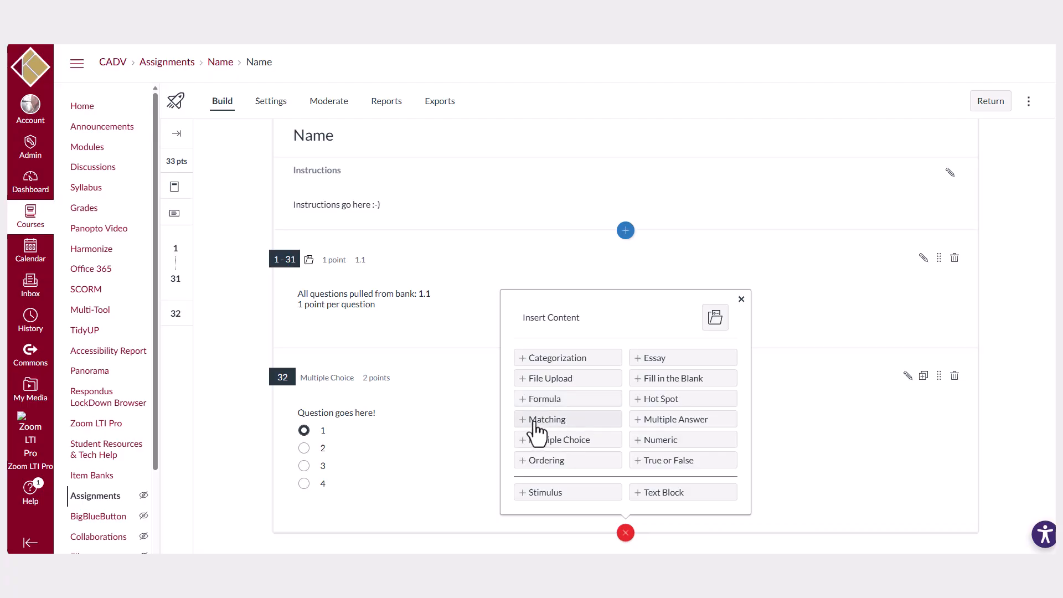
Step: Insert a Matching question after the multiple choice question with the stem "Instructions"
left_click(570, 421)
scroll(593, 395, "down", 2)
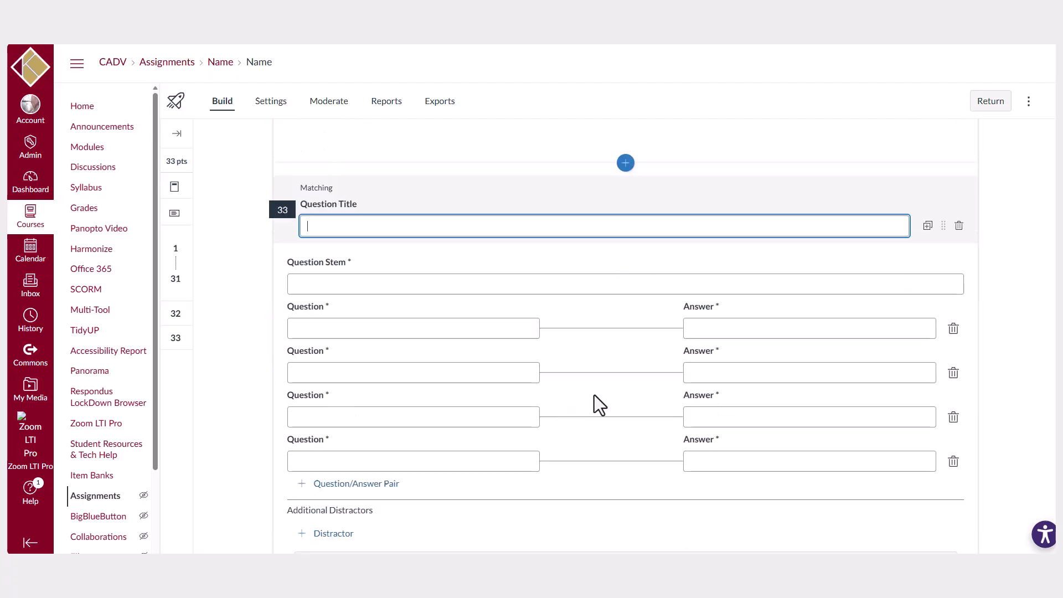
left_click(375, 285)
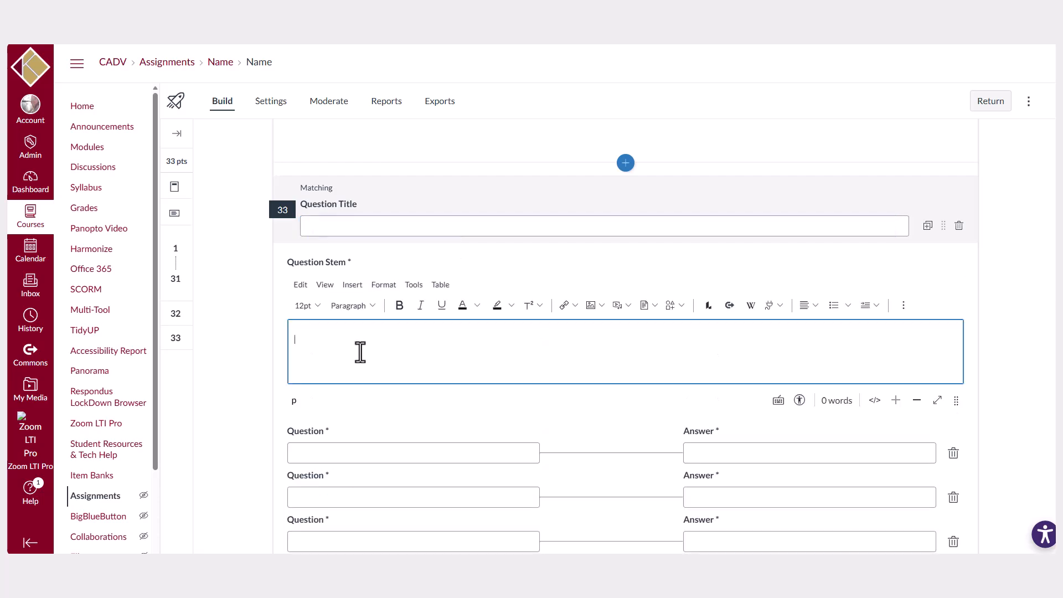
type("Instructions")
scroll(423, 357, "down", 3)
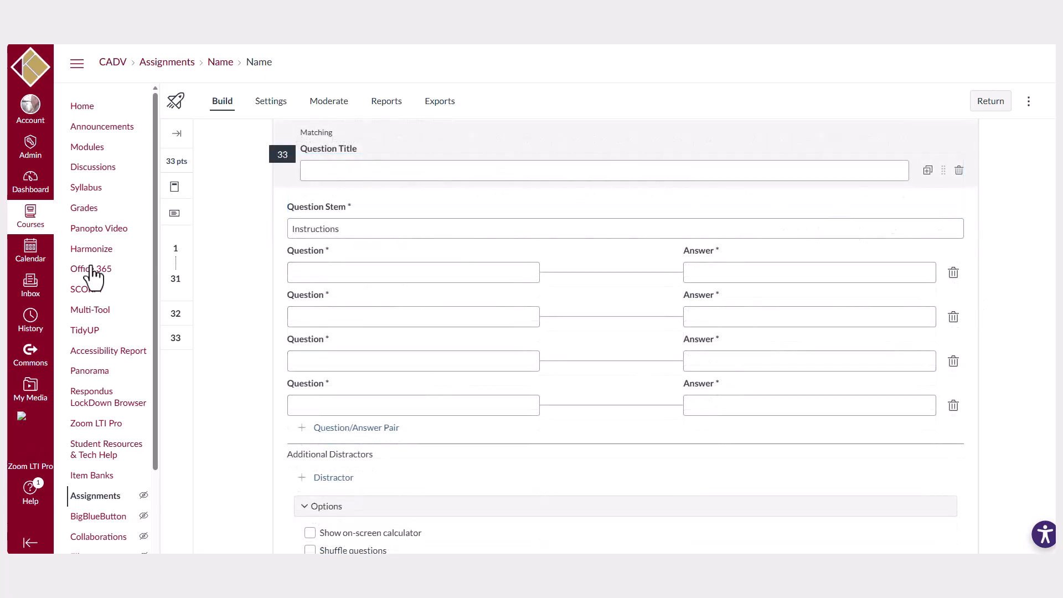
Step: Fill in the first two question/answer pairs of the matching question as City1 with State1 and City2 with State2
left_click(385, 273)
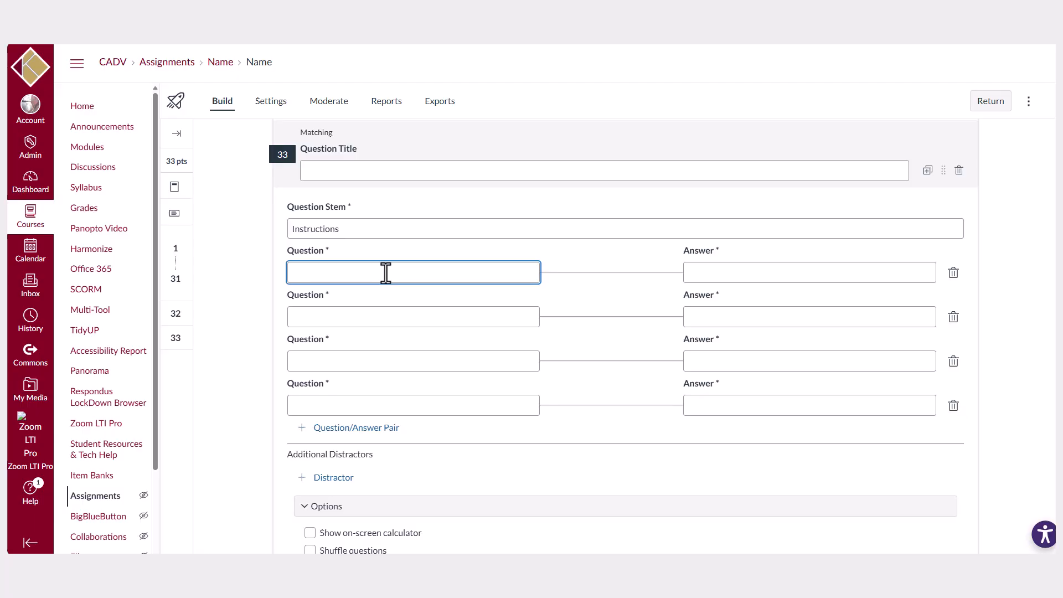
type("Cit")
type("CC")
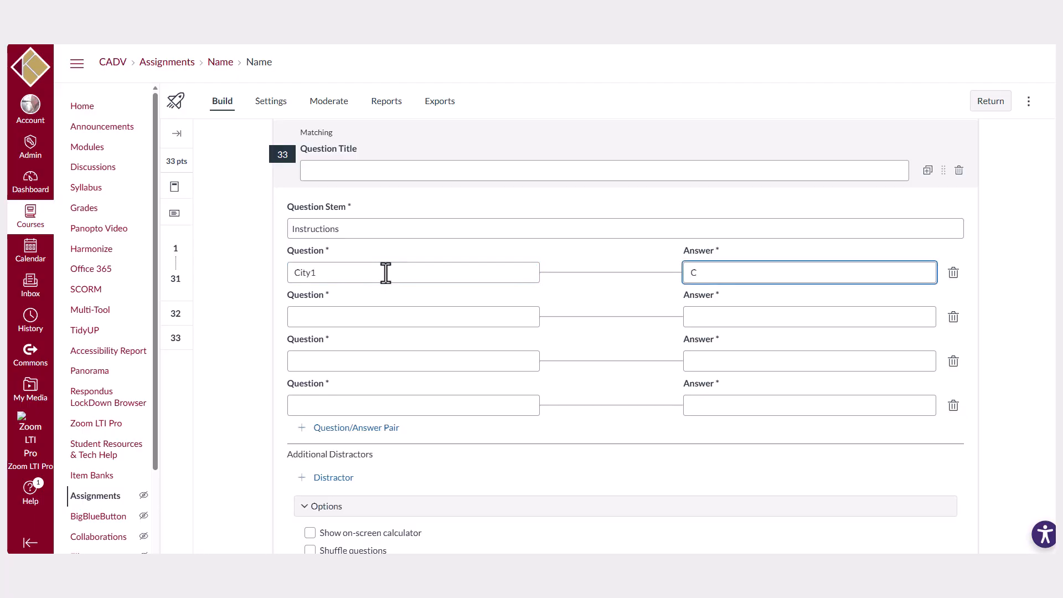
type("State1")
left_click(347, 321)
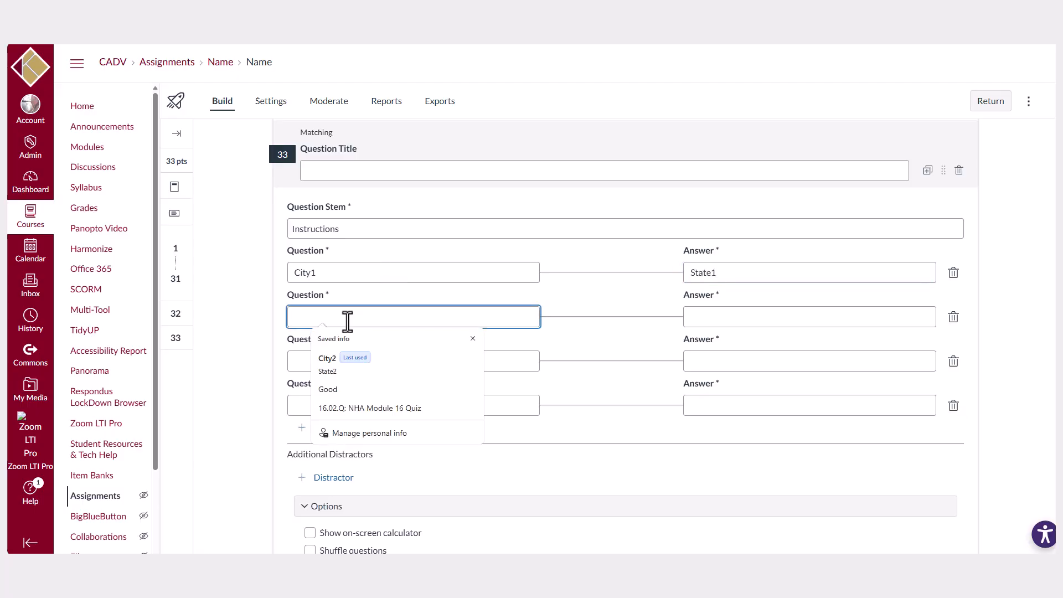
type("City2")
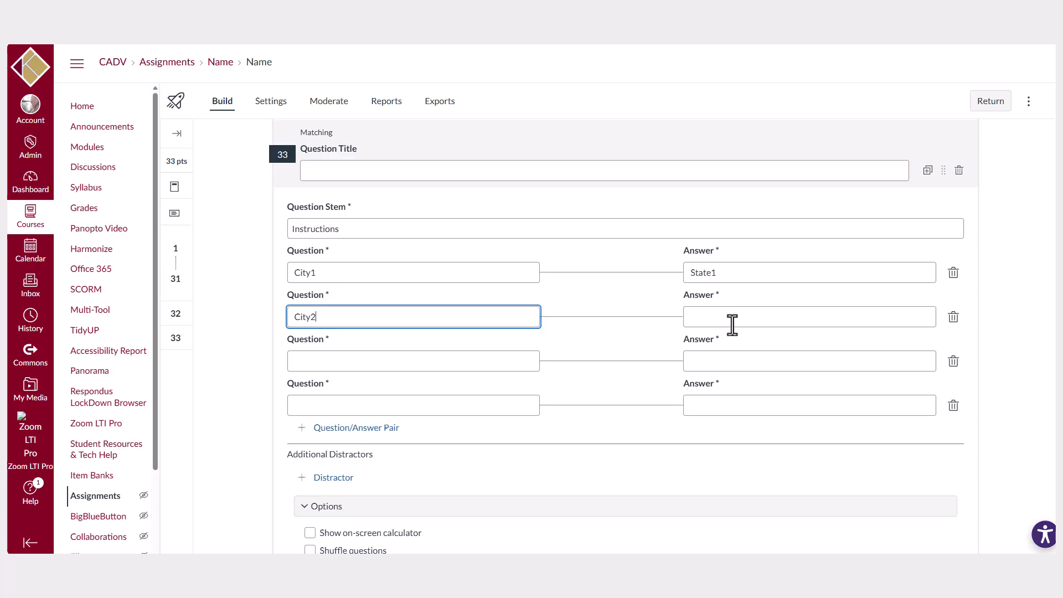
left_click(728, 324)
type("S")
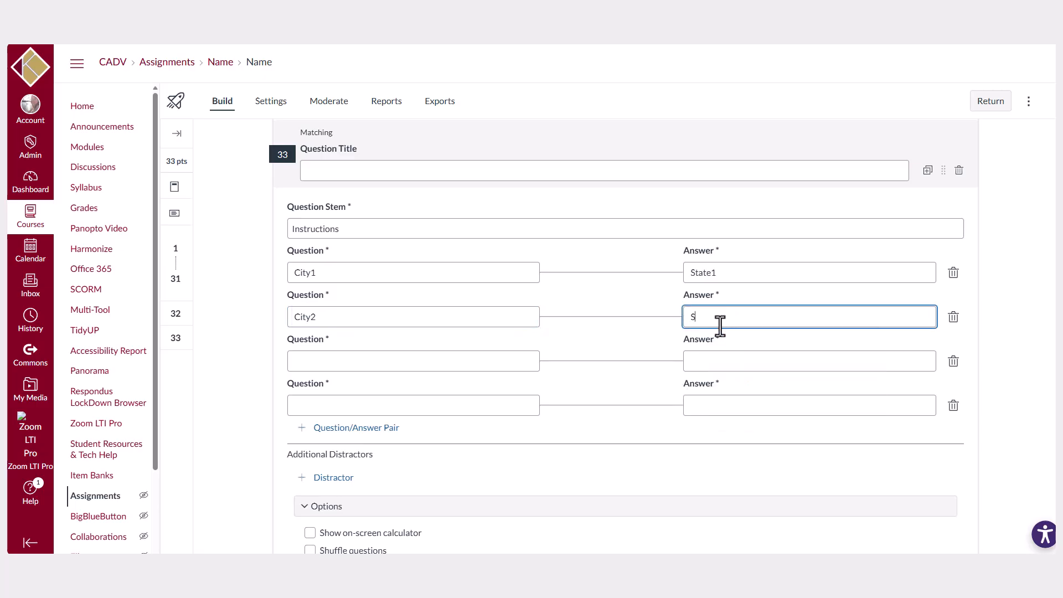
type("tate2")
Step: Set the matching question's grading to Exact match and its value to 2 points, and save the question
scroll(410, 443, "down", 2)
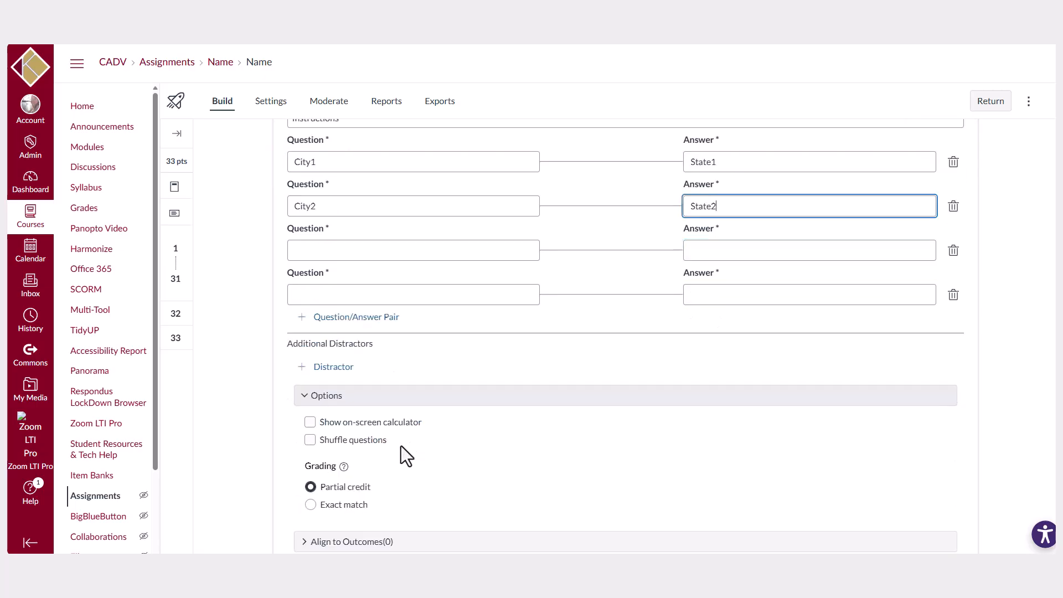
left_click(311, 504)
scroll(388, 504, "down", 2)
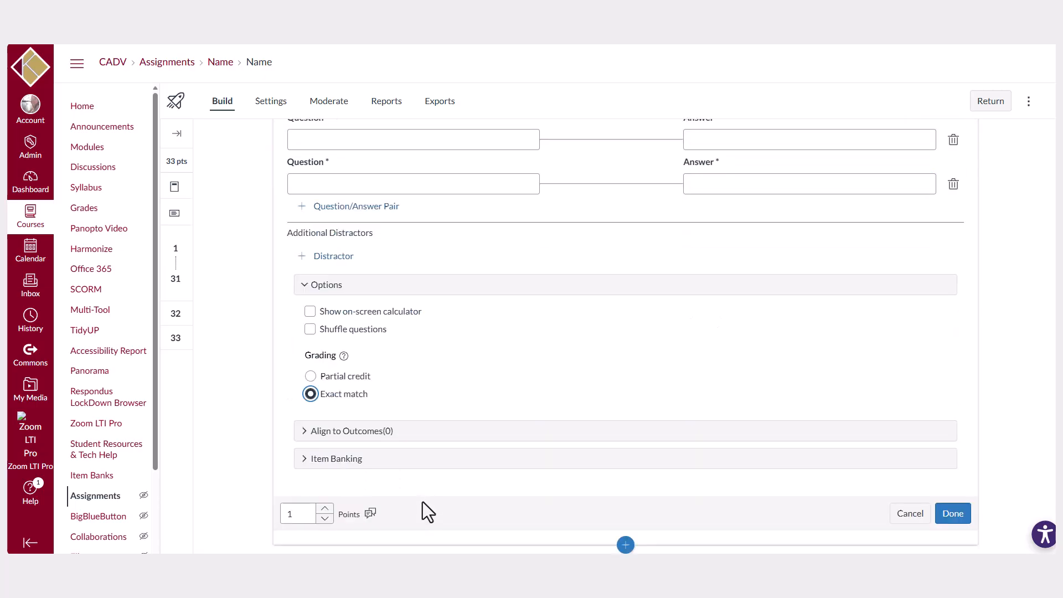
left_click(289, 512)
type("2")
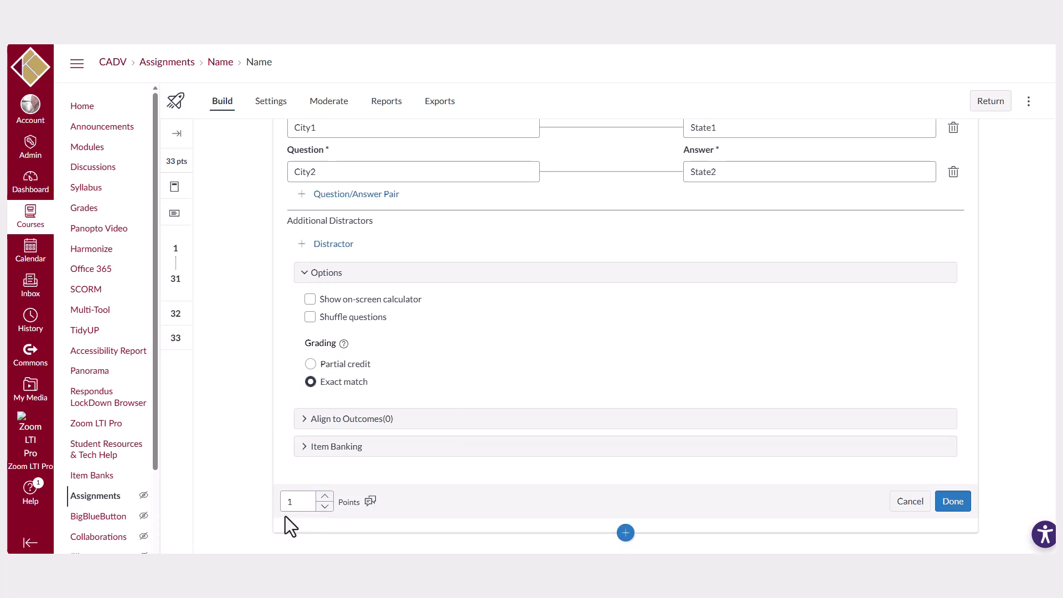
left_click(294, 503)
type("2")
left_click(953, 502)
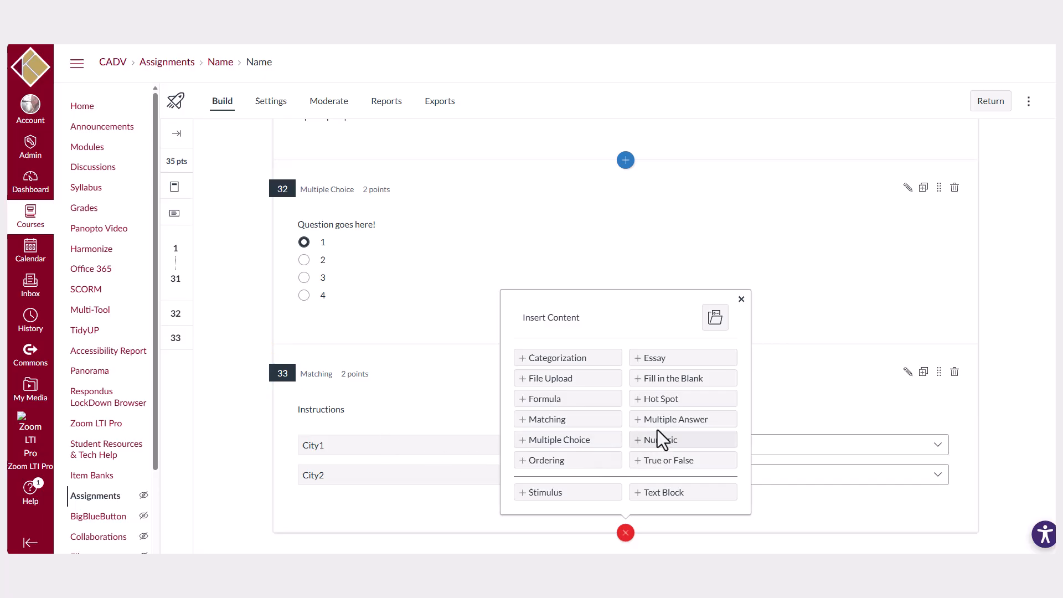
Step: Try adding a Multiple Answer question with the stem "Question" after the matching question, and review its grading and points settings
left_click(670, 422)
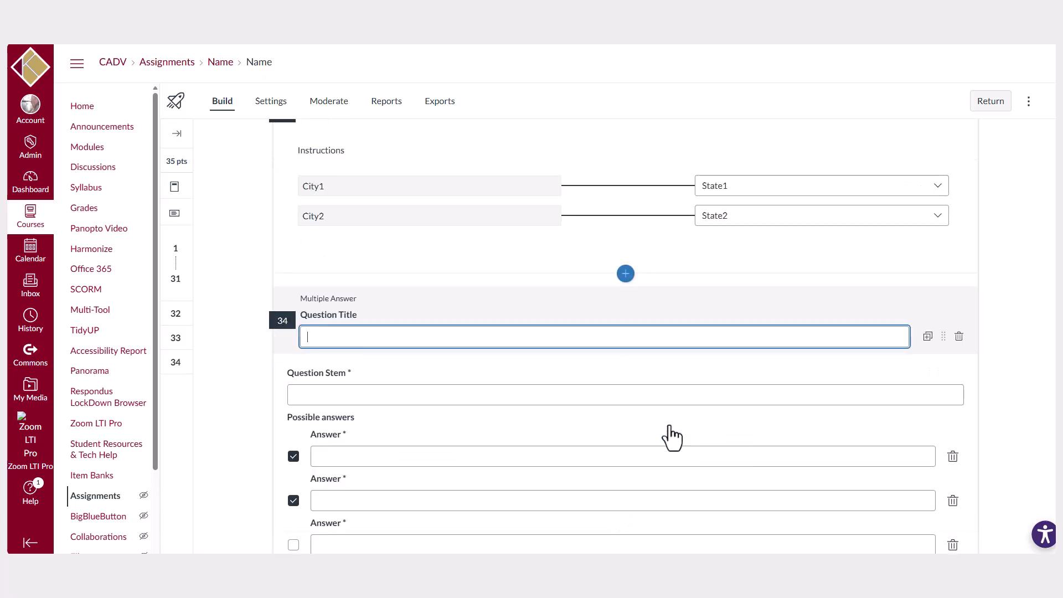
scroll(670, 424, "down", 2)
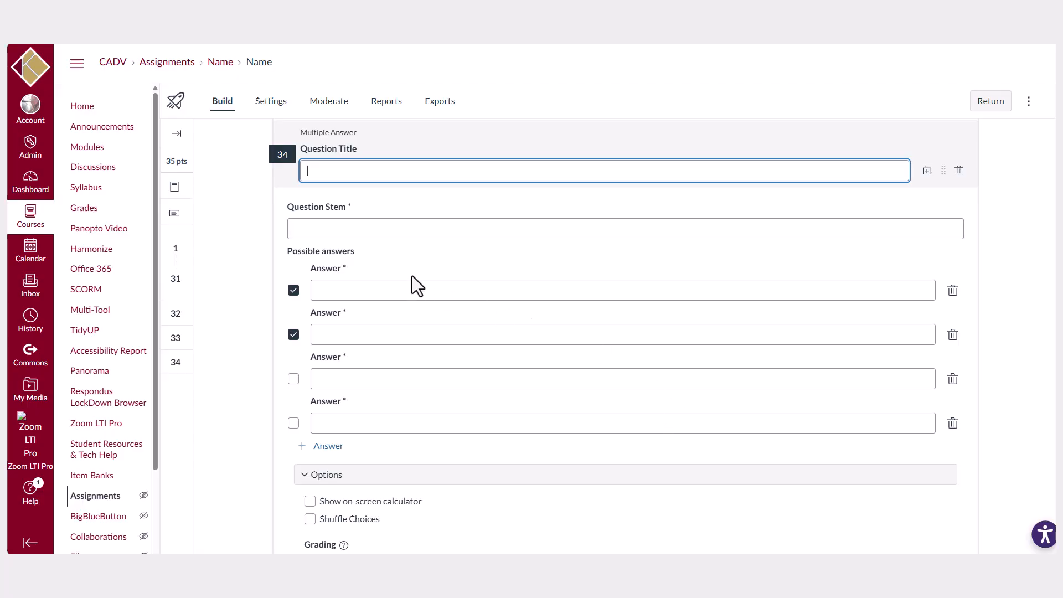
left_click(302, 237)
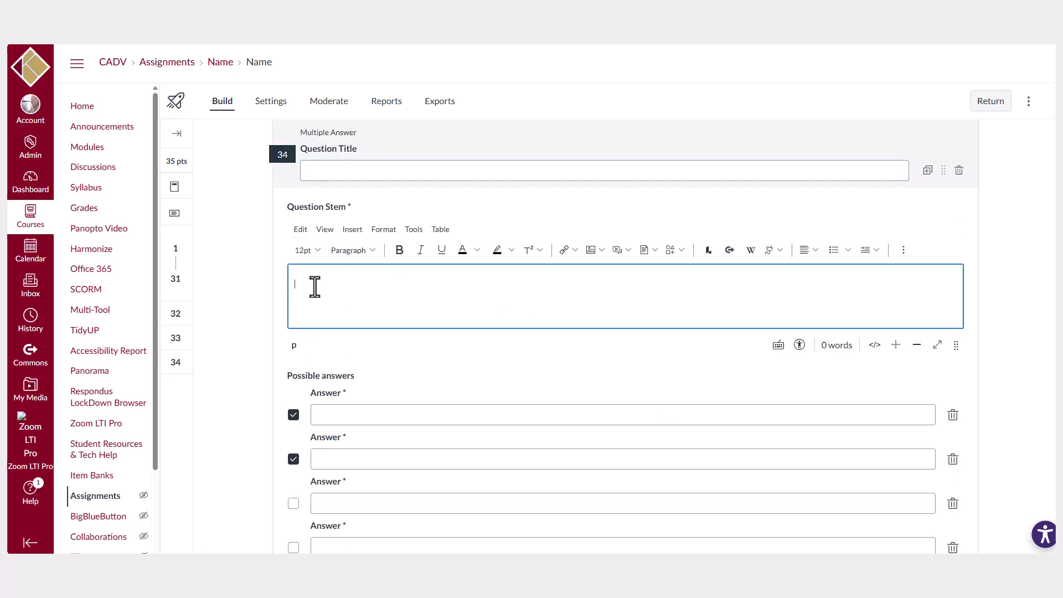
type("Question")
scroll(311, 333, "down", 3)
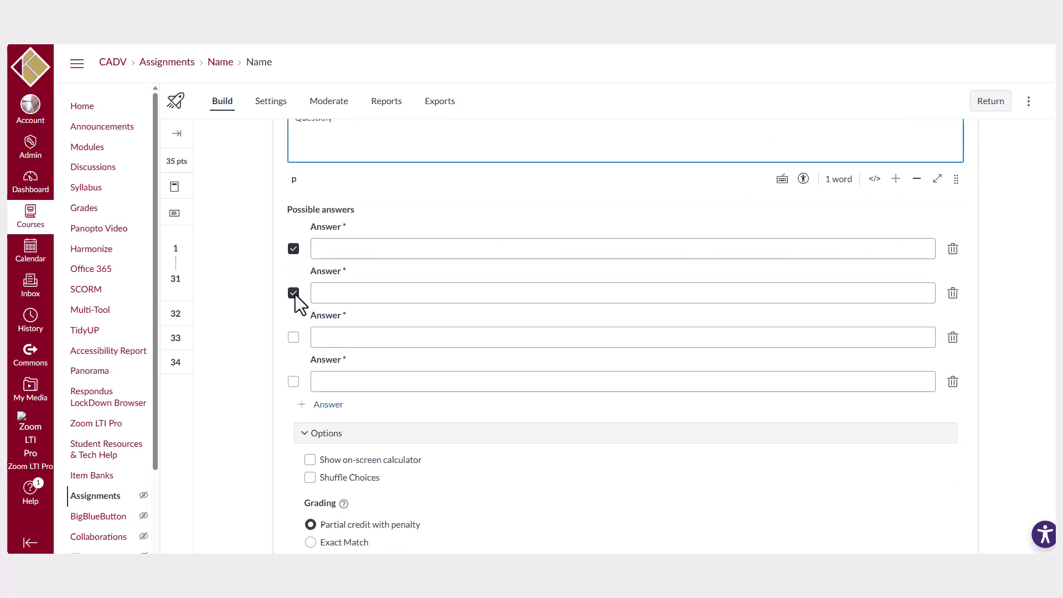
scroll(433, 390, "down", 2)
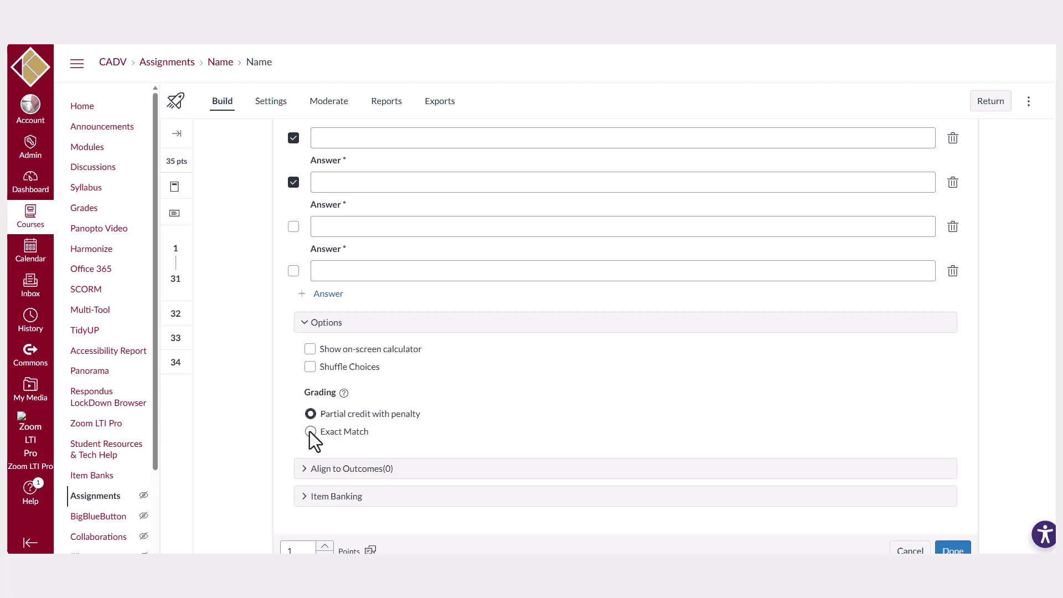
scroll(458, 425, "down", 1)
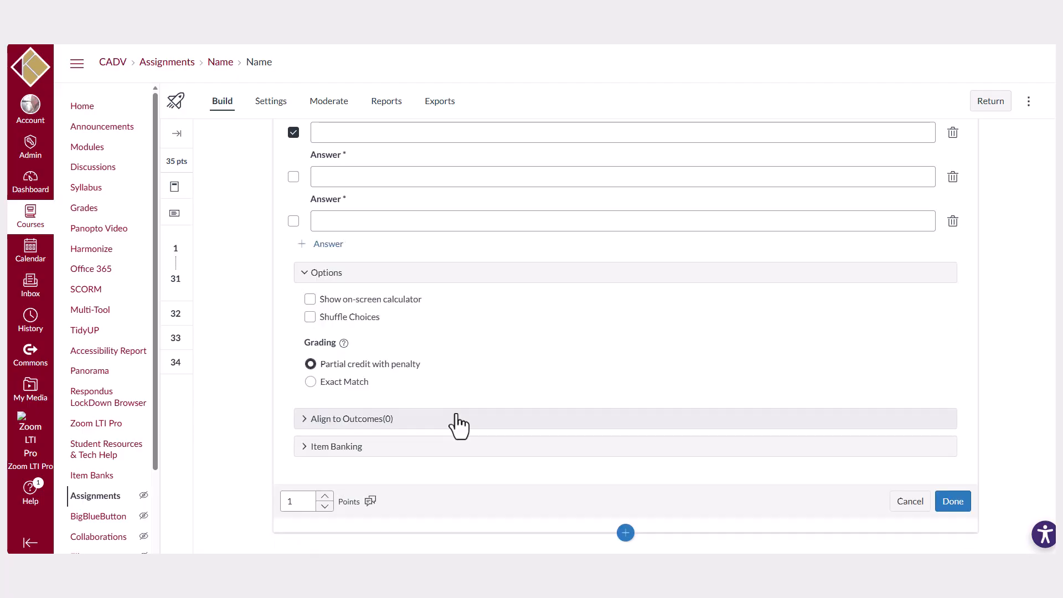
left_click(284, 501)
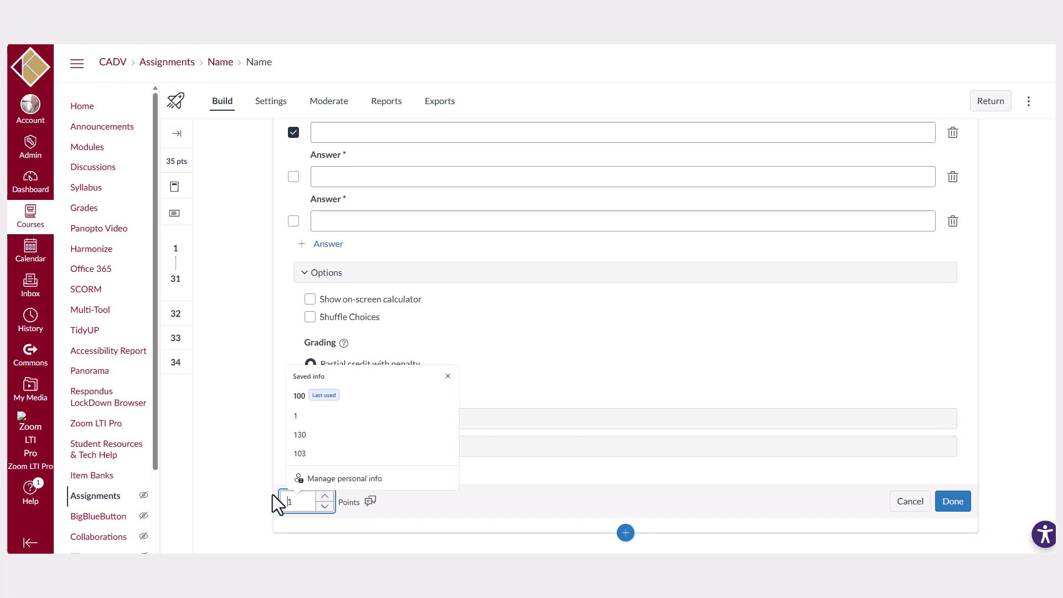
left_click(714, 482)
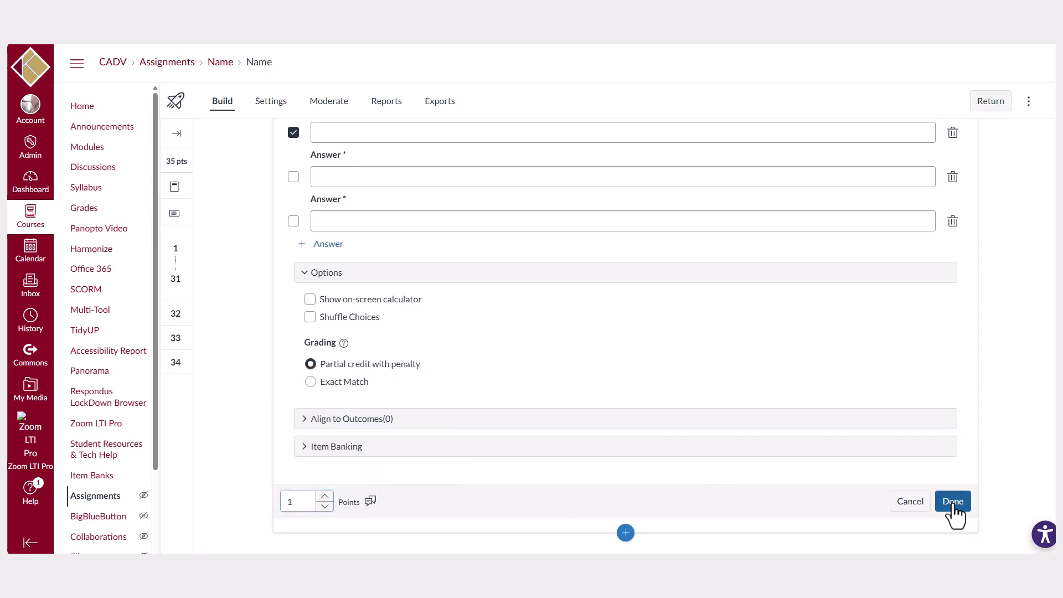
Step: Insert an Essay question after the matching question with the stem "Question"
left_click(625, 532)
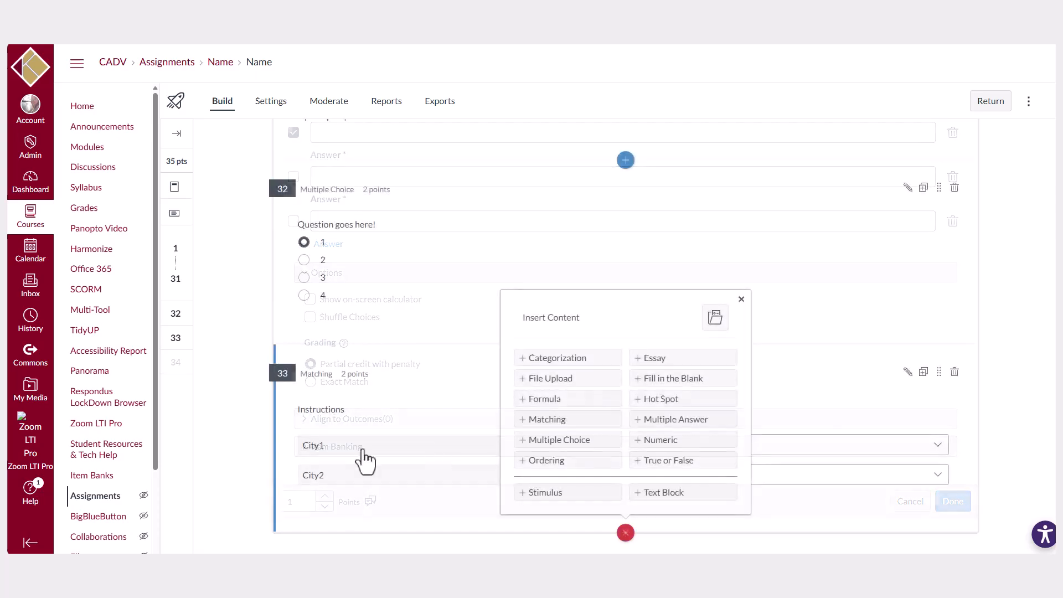
left_click(697, 358)
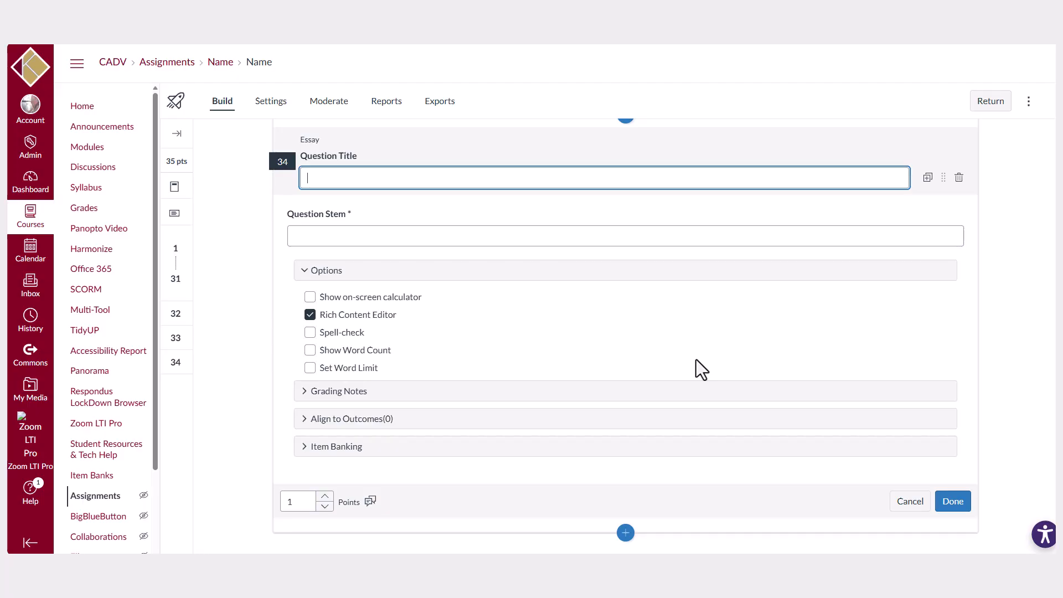
left_click(394, 238)
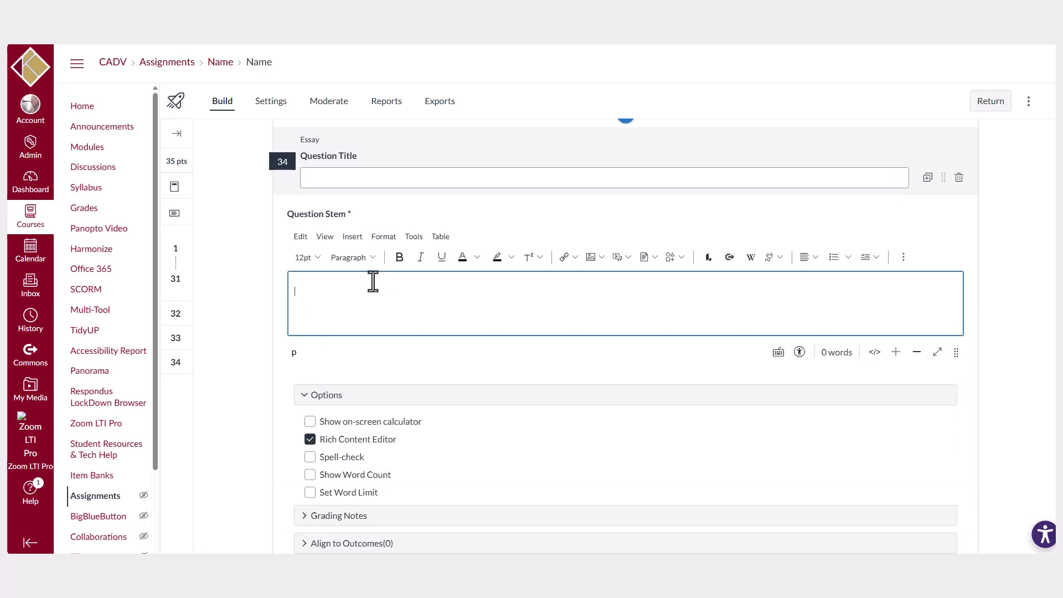
type("Question")
scroll(397, 403, "down", 2)
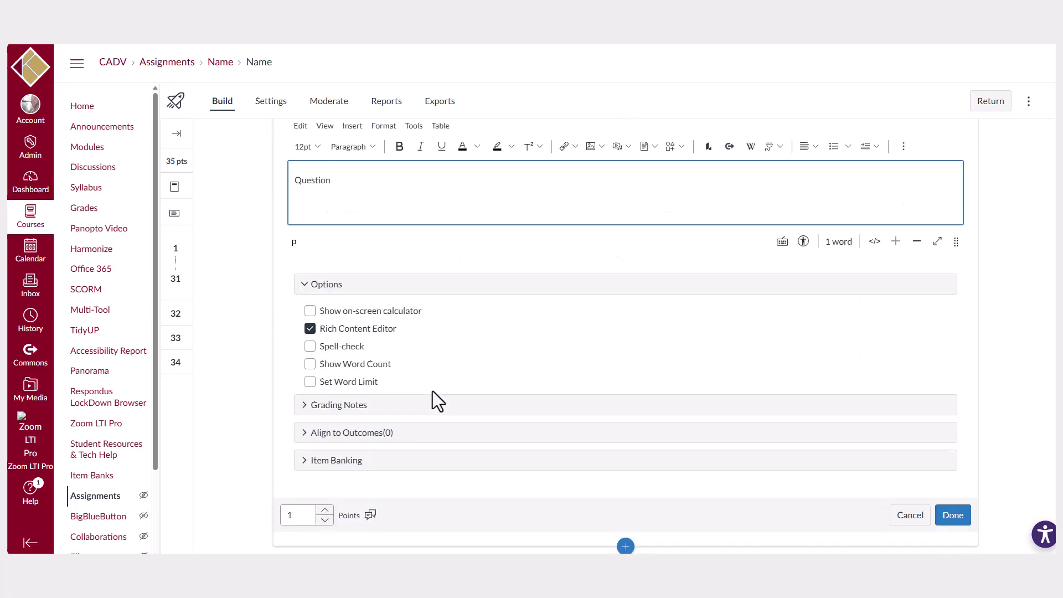
Step: Try switching the essay question's Rich Content Editor, Spell-check and Set Word Limit options, restoring each one
left_click(311, 330)
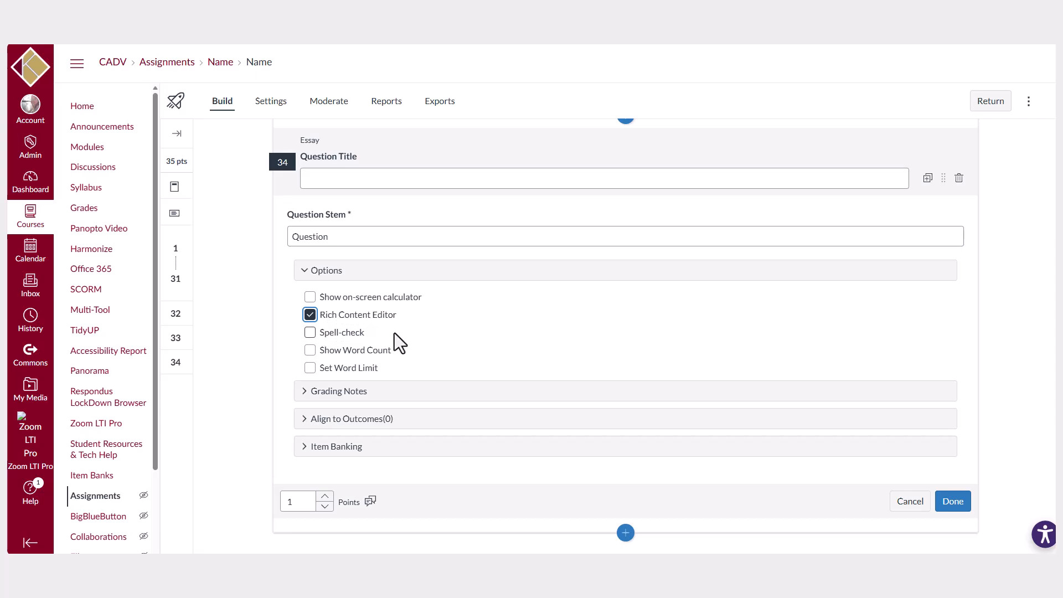
left_click(310, 333)
left_click(310, 334)
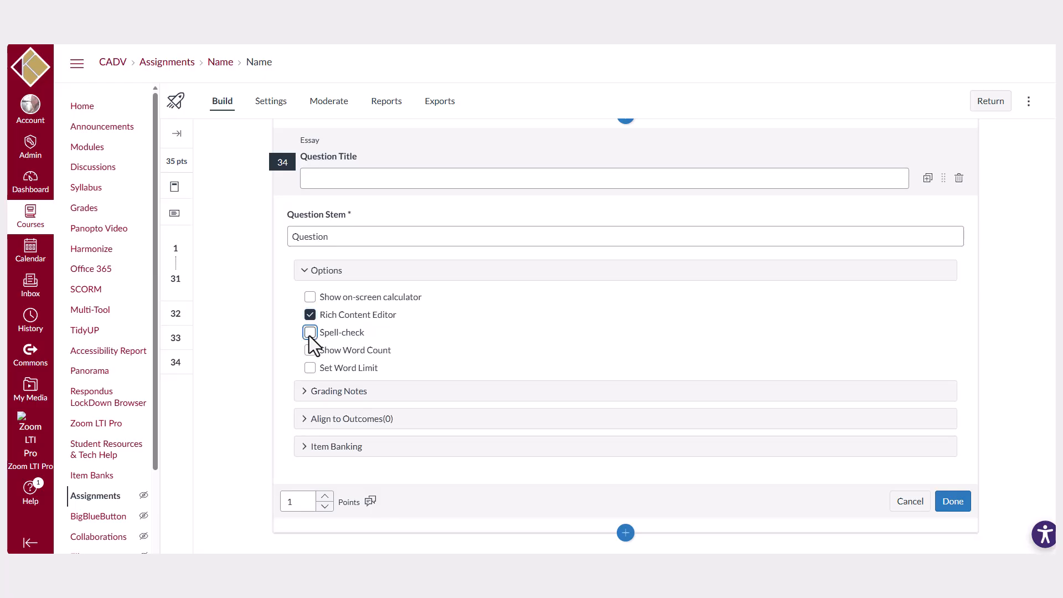
left_click(309, 368)
left_click(310, 368)
Step: Try setting the essay question's value to 100 points
left_click(288, 501)
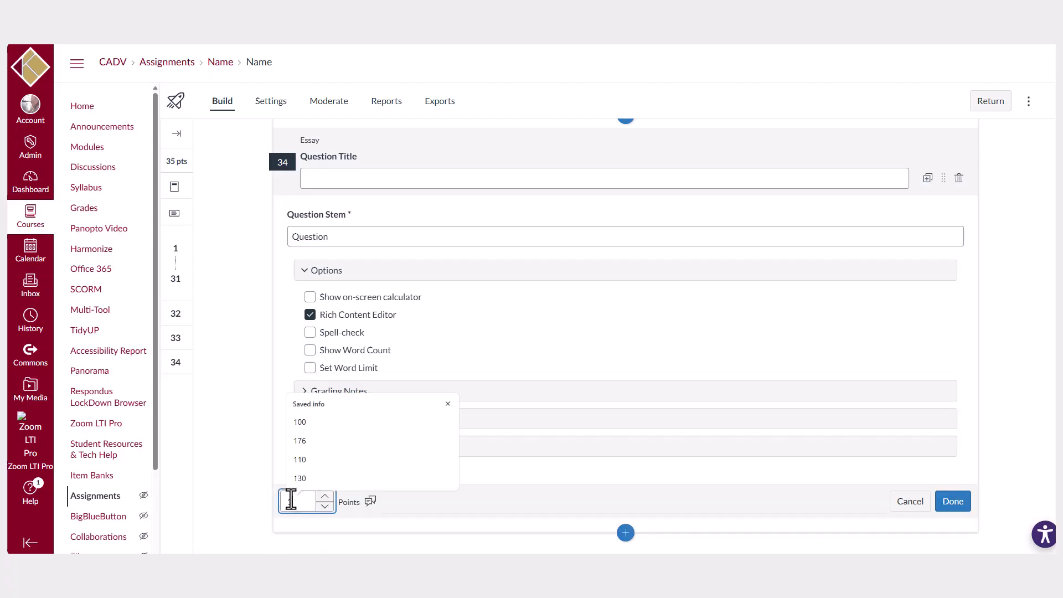
left_click(300, 422)
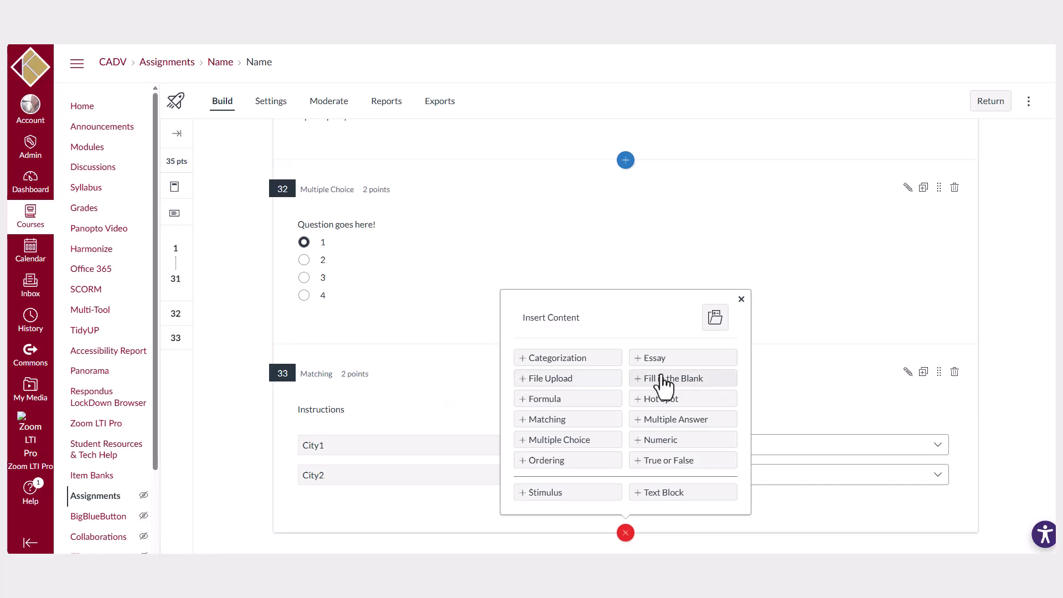
Step: Try inserting a Fill in the Blank question after the matching question with the stem "For example, Roses are `red`, violets are `blue`"
left_click(712, 383)
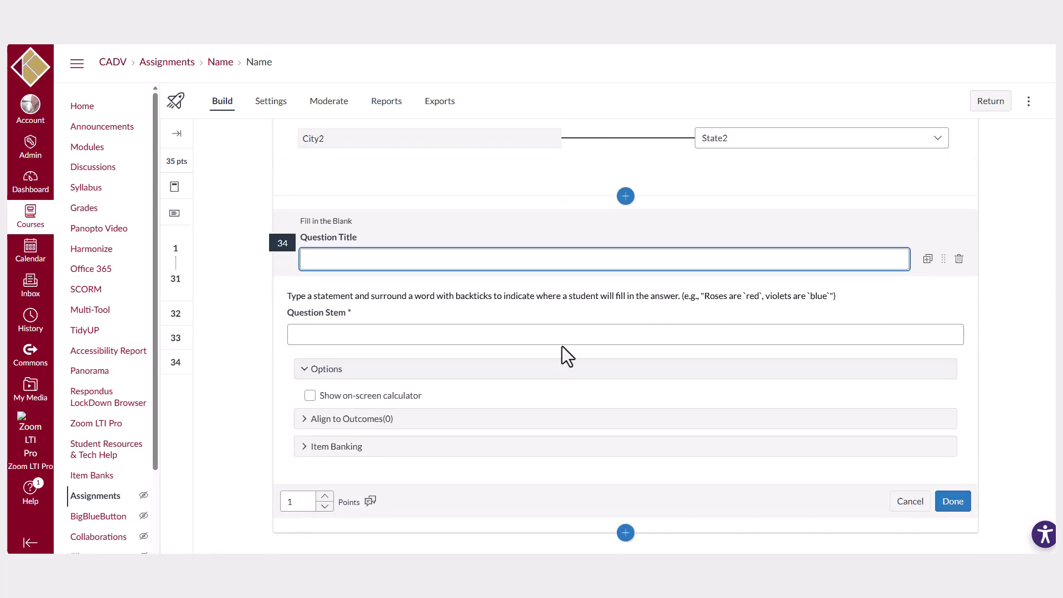
left_click(494, 332)
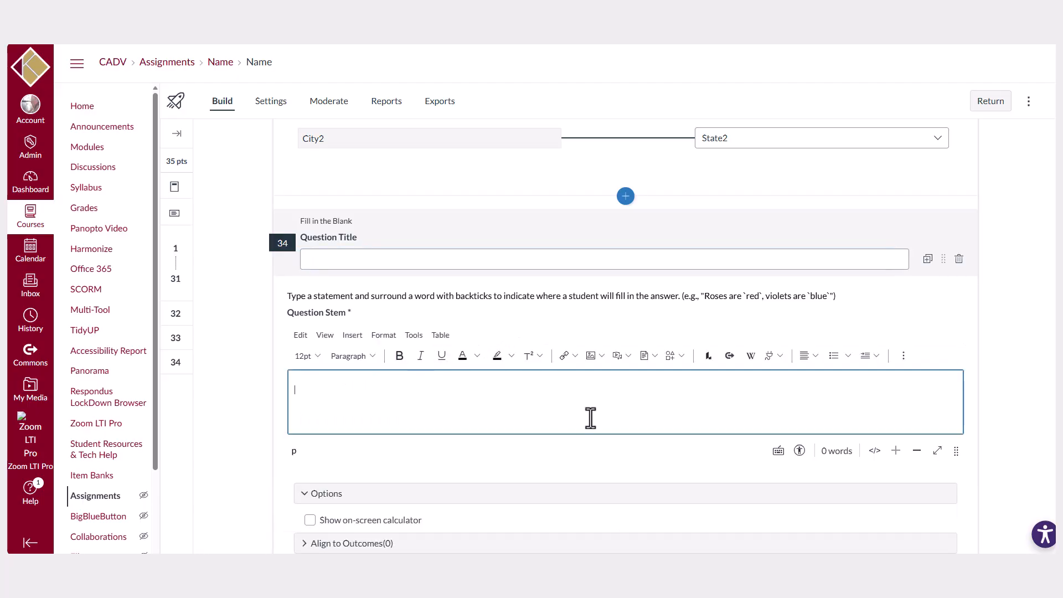
type("For example, Roses are `red`, violets are `blue`")
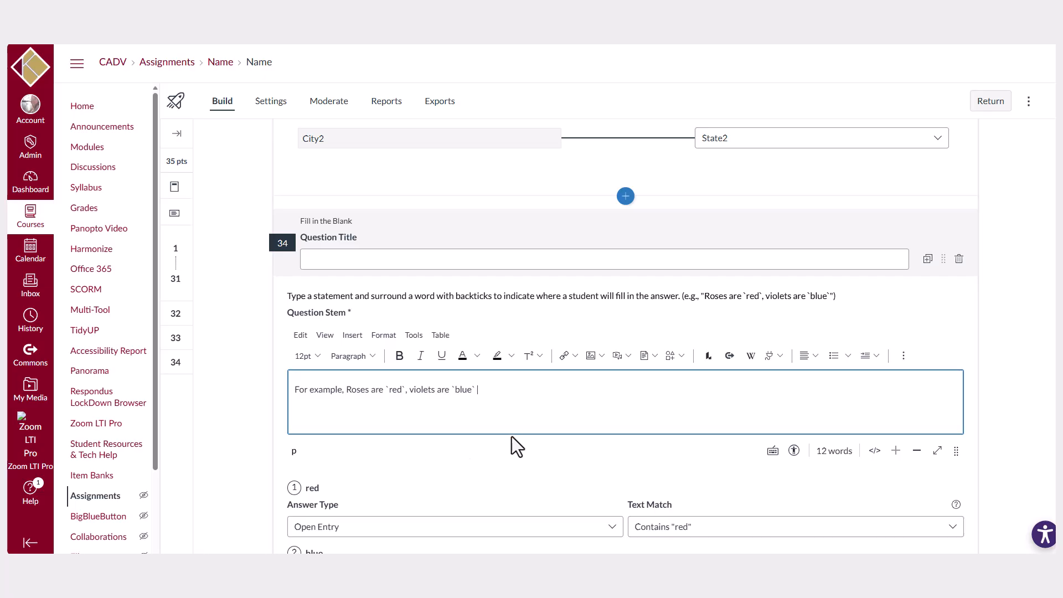
scroll(515, 401, "down", 2)
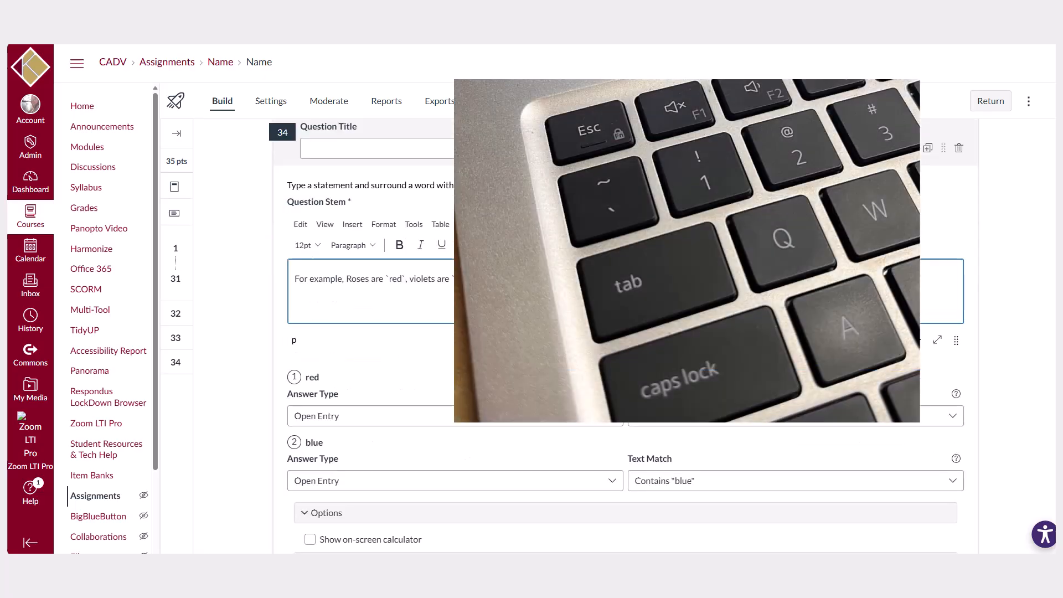
scroll(626, 332, "down", 1)
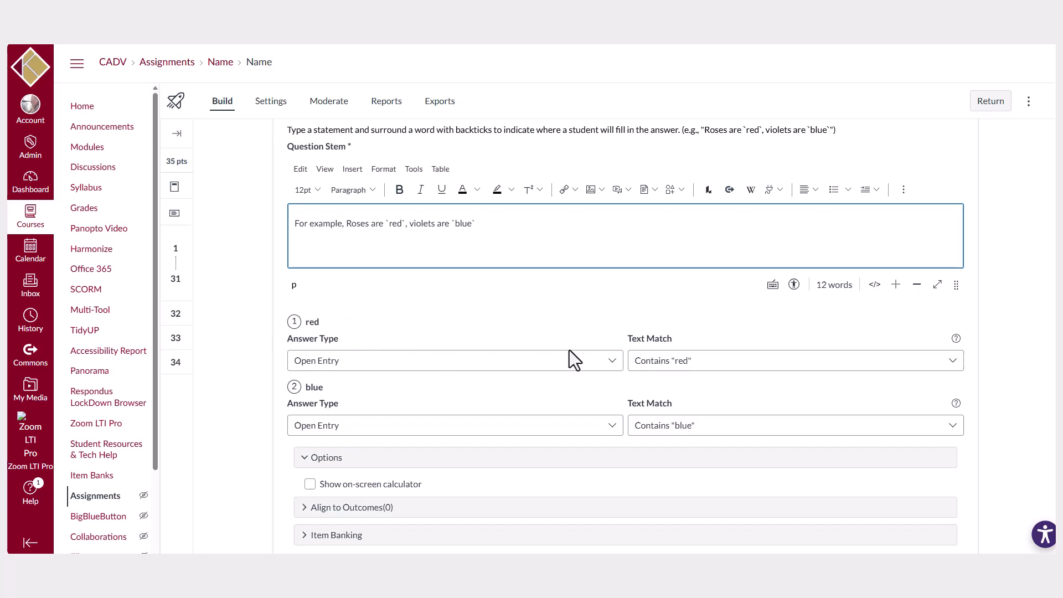
Step: Review the Answer Type and Text Match options available for the "red" blank
left_click(610, 360)
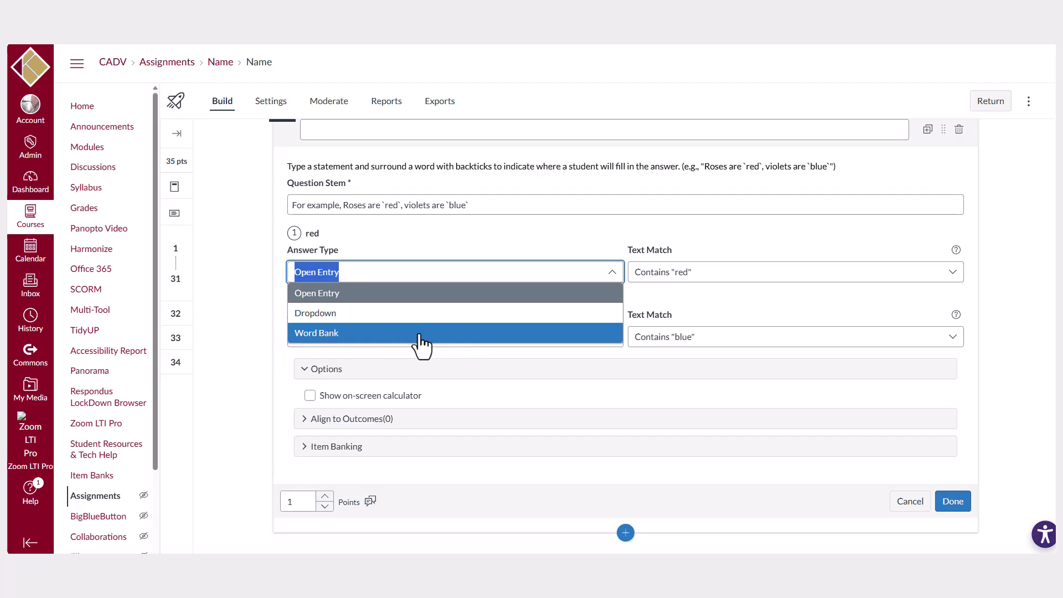
left_click(244, 330)
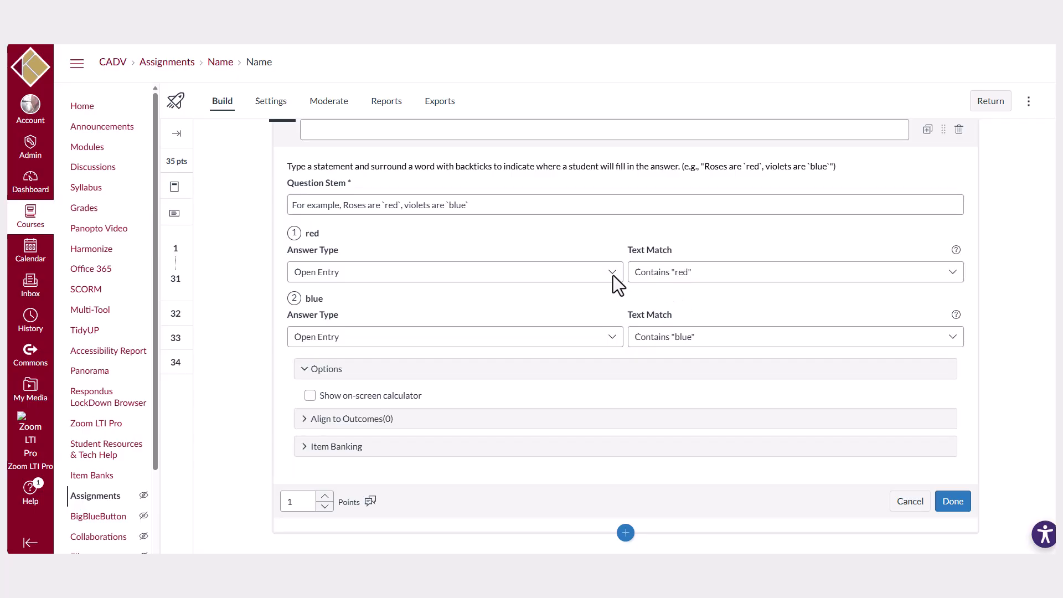
left_click(720, 275)
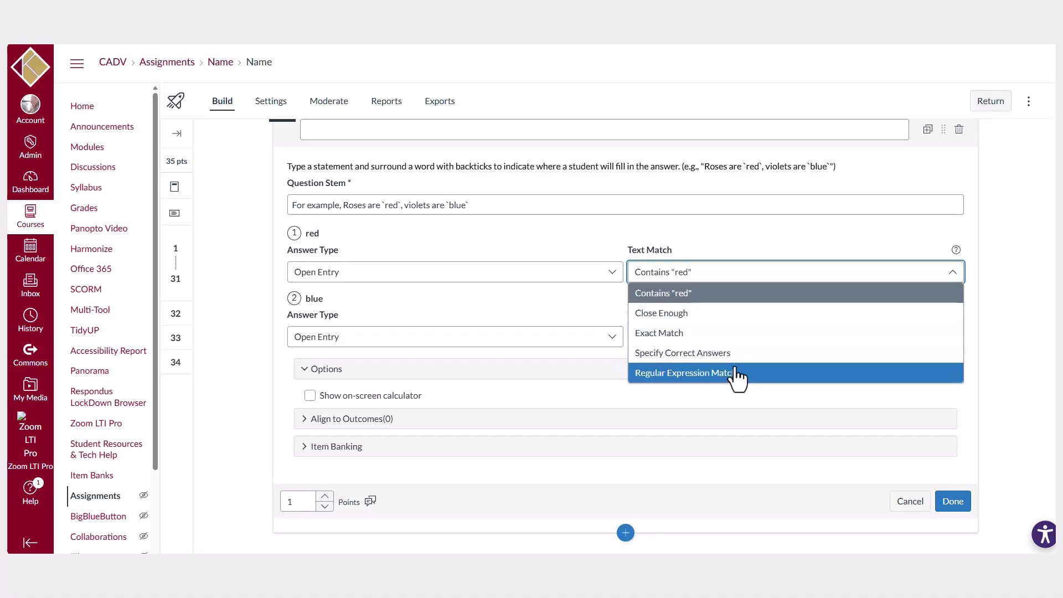
left_click(727, 247)
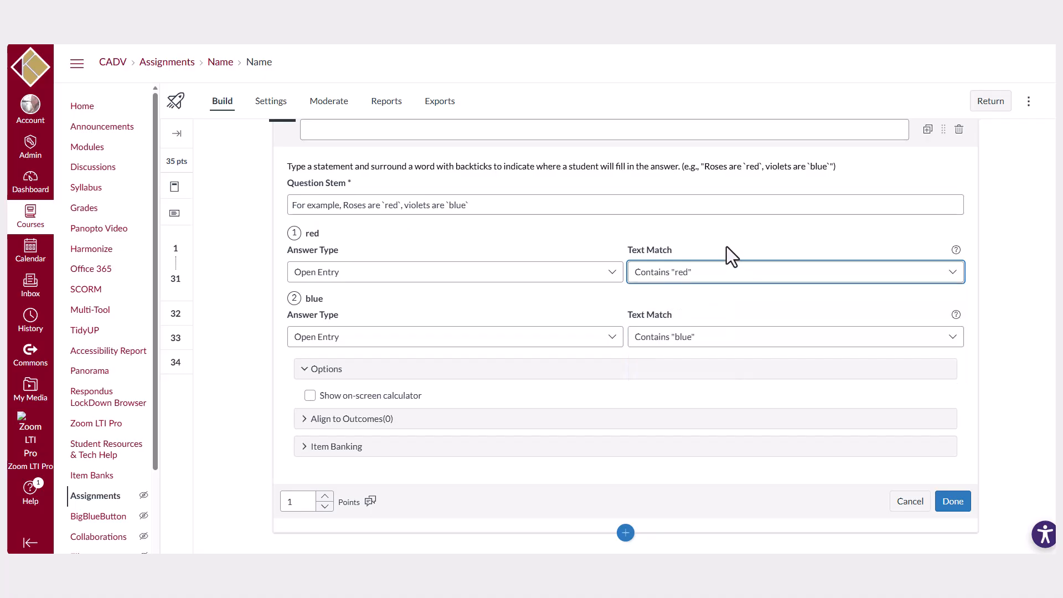
Step: Try the Dropdown answer type for the "red" blank, adding an extra answer choice and removing it again
left_click(602, 275)
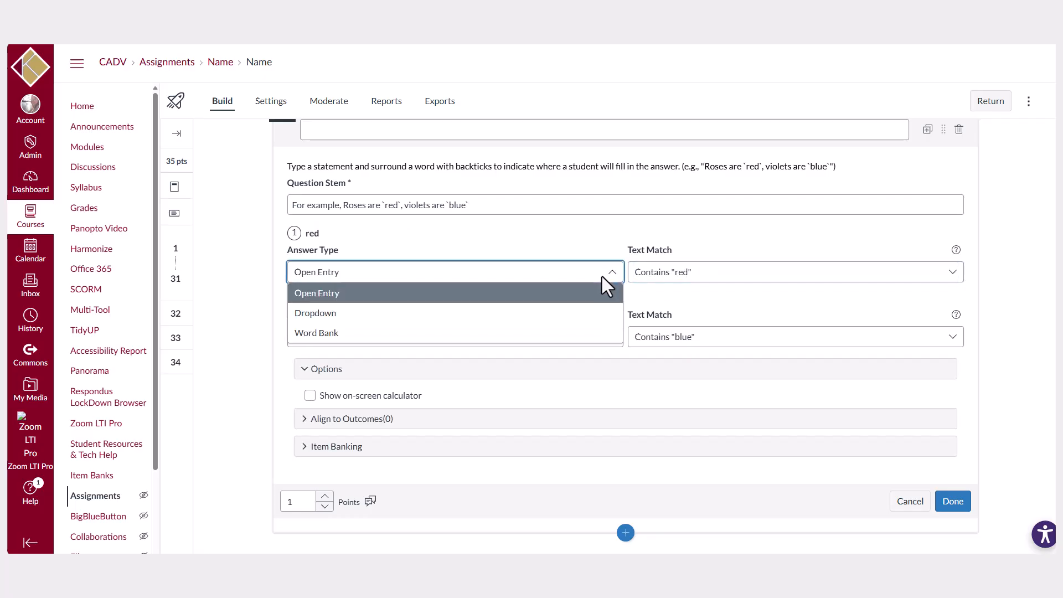
left_click(588, 314)
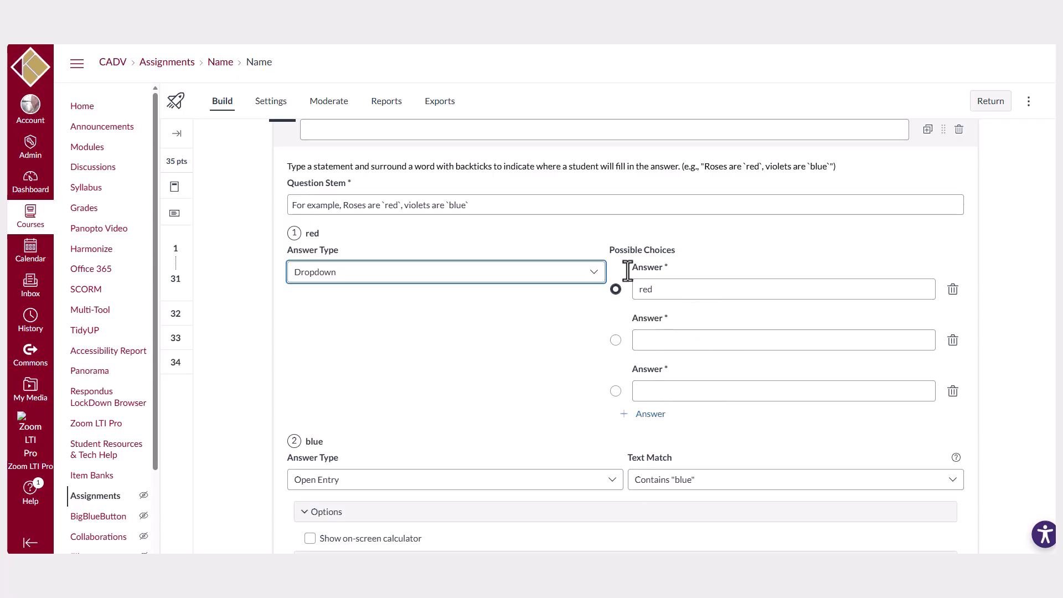
left_click(644, 414)
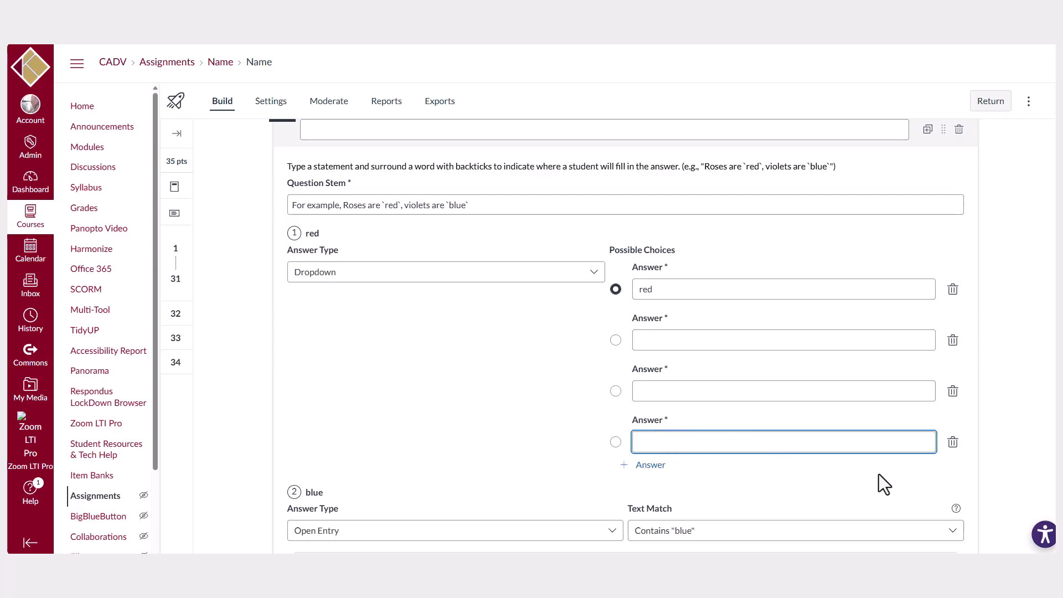
left_click(953, 443)
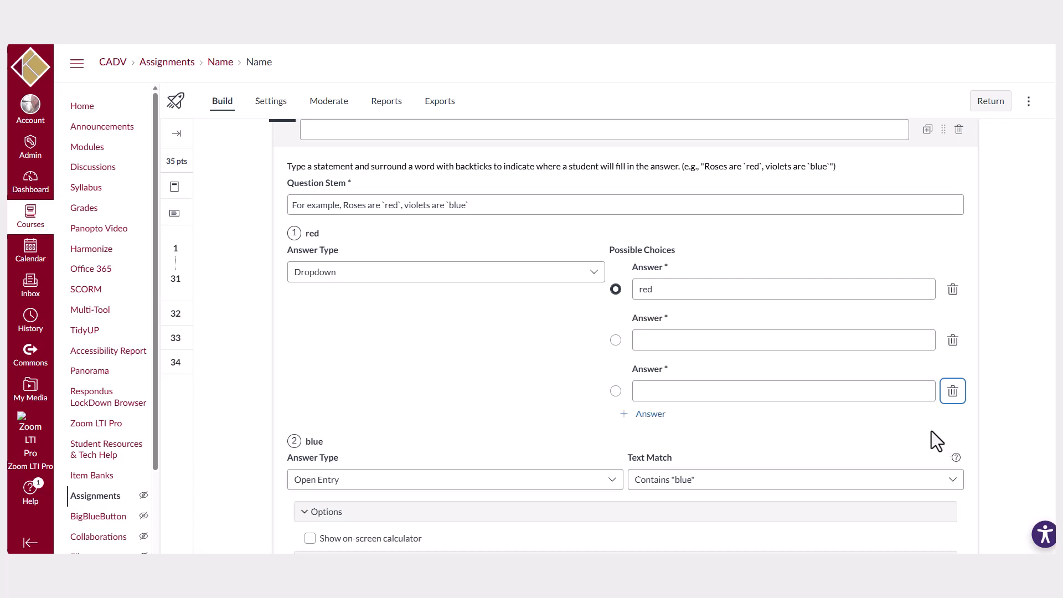
Step: Change the "red" blank's answer type to Word Bank and add the distractors "green" and "yellow"
left_click(594, 271)
left_click(547, 333)
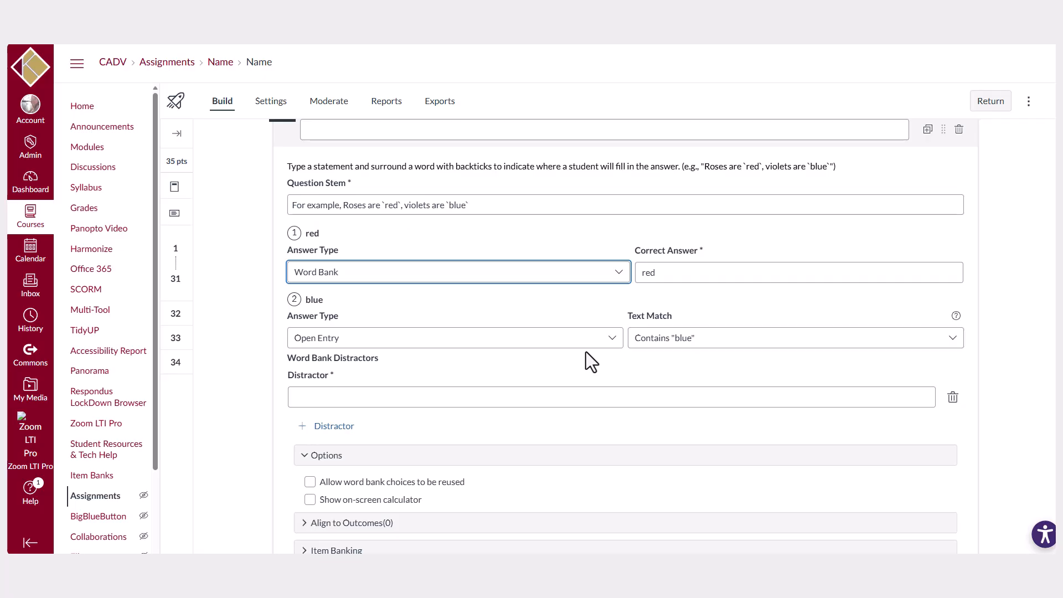
left_click(310, 396)
type("green")
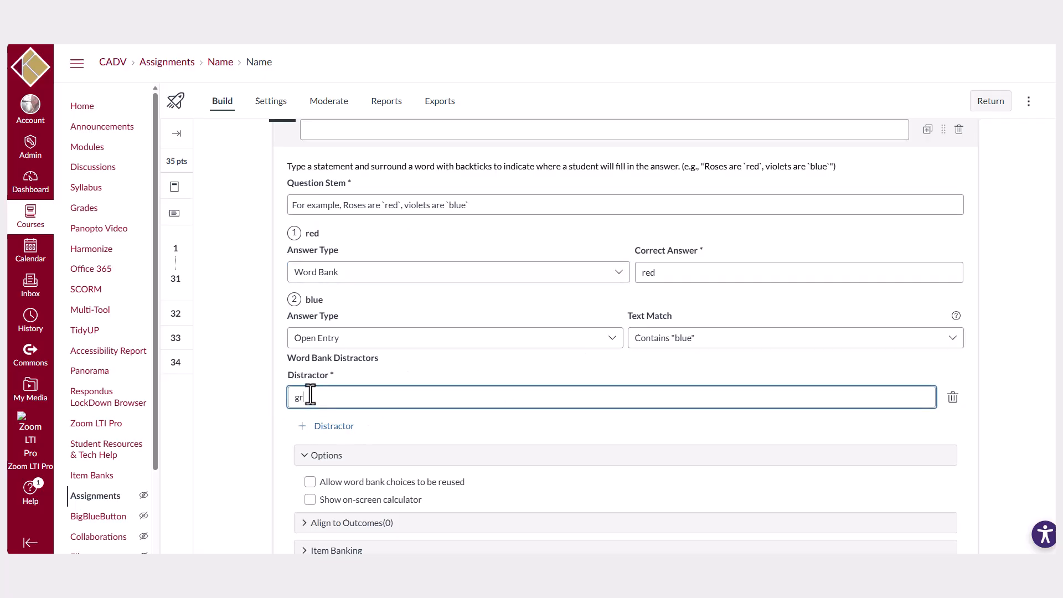
left_click(337, 432)
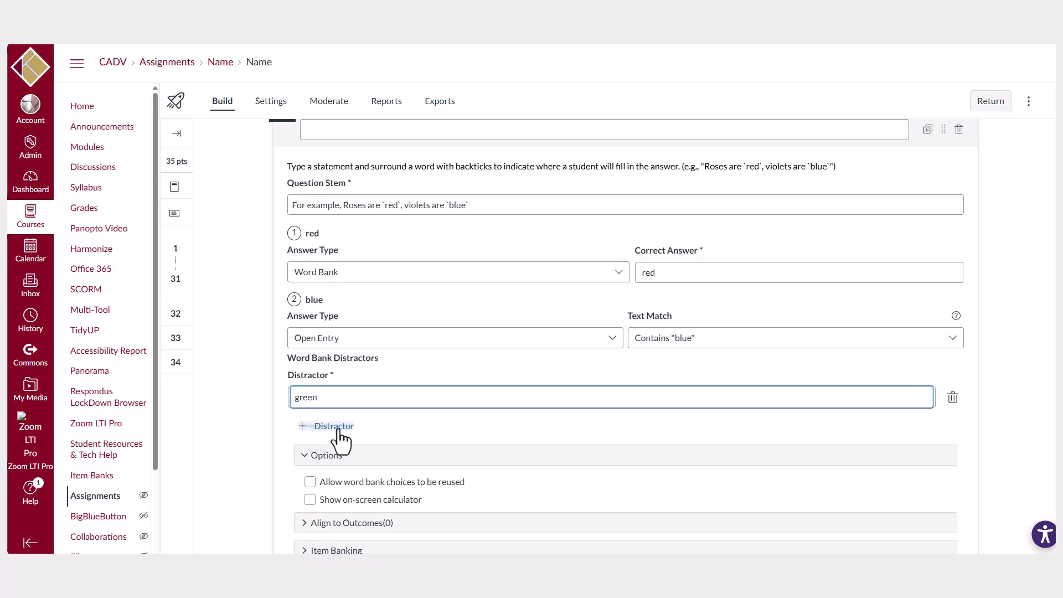
type("yellow")
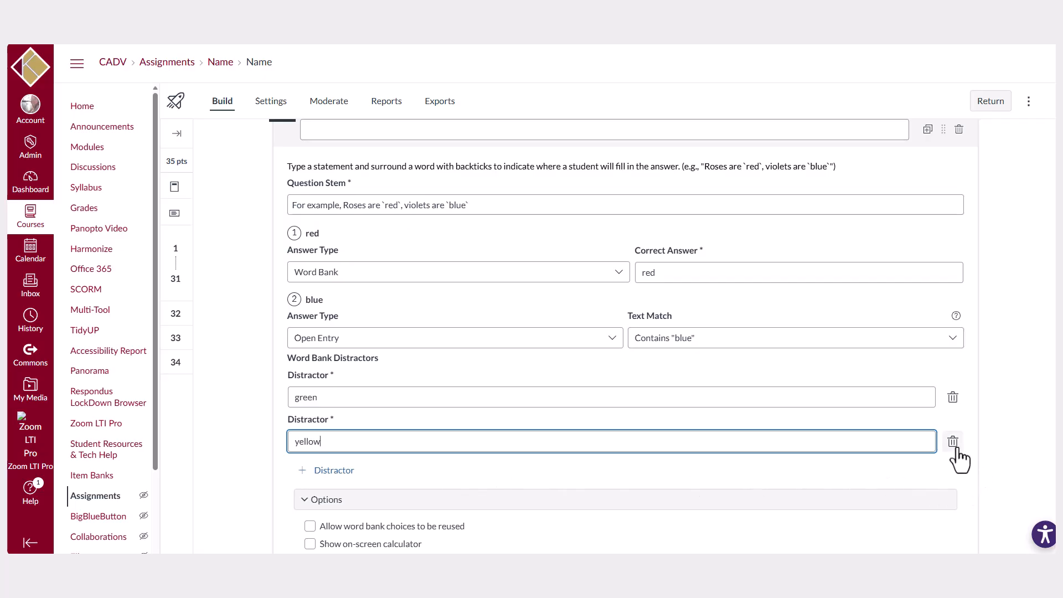
Step: Set the Fill in the Blank question's value to 2 points and finish editing the question
scroll(960, 460, "down", 3)
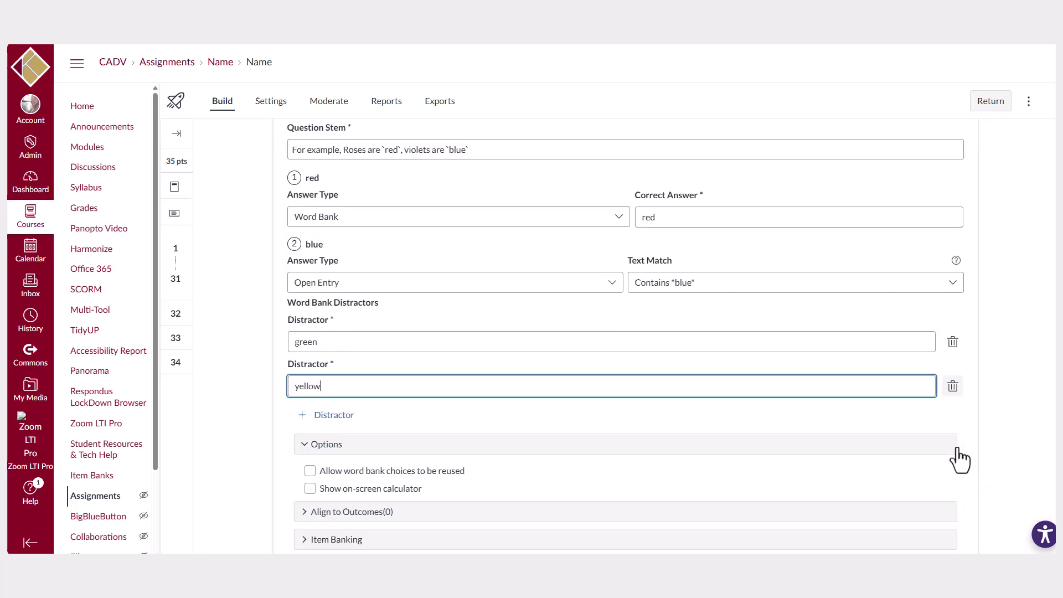
left_click(293, 501)
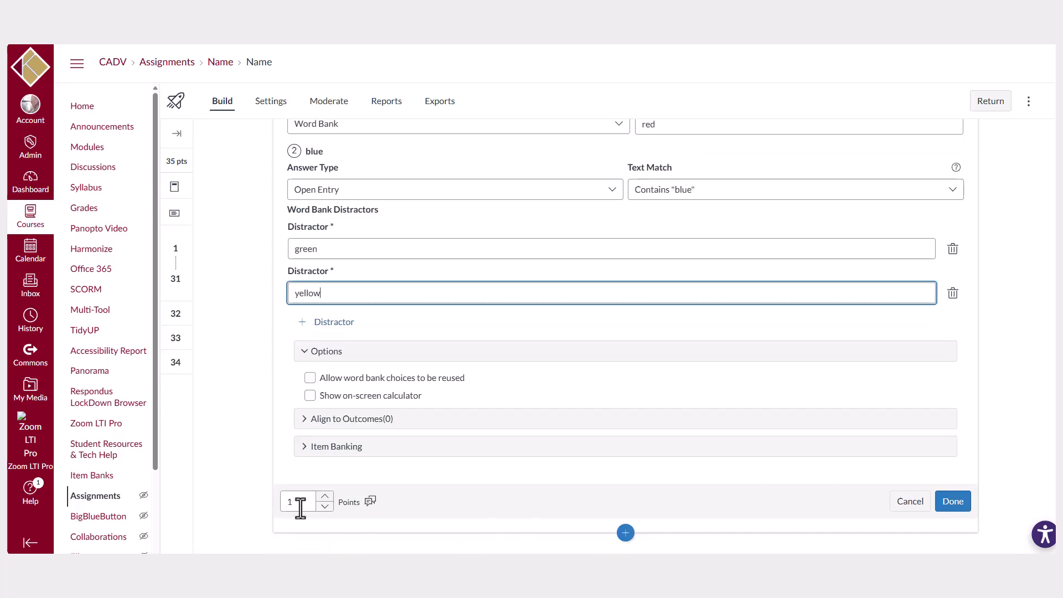
type("00")
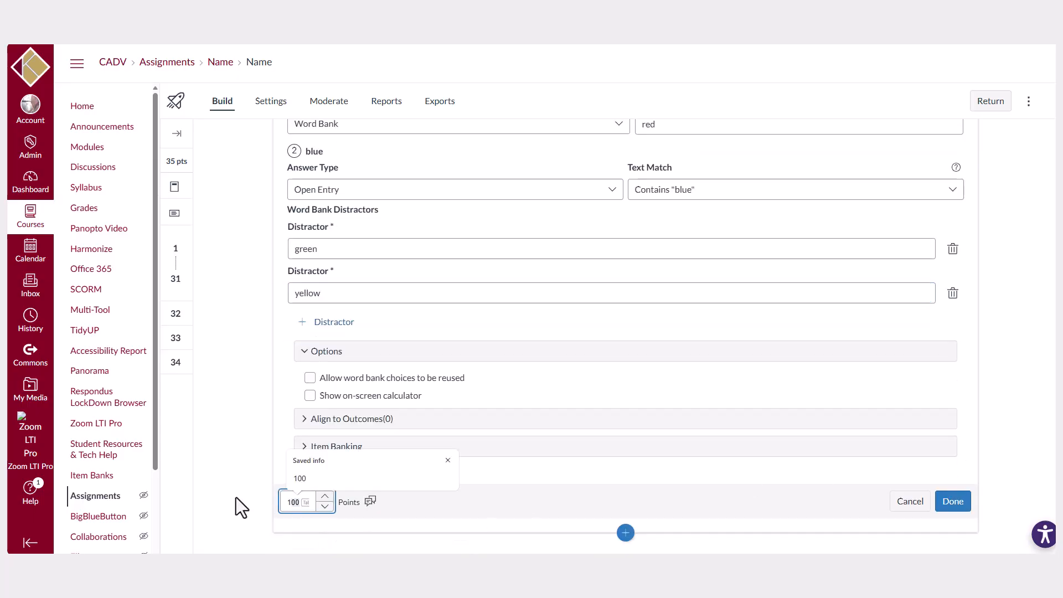
key("BackSpace")
key("BackSpace")
key("BackSpace")
type("2")
left_click(956, 503)
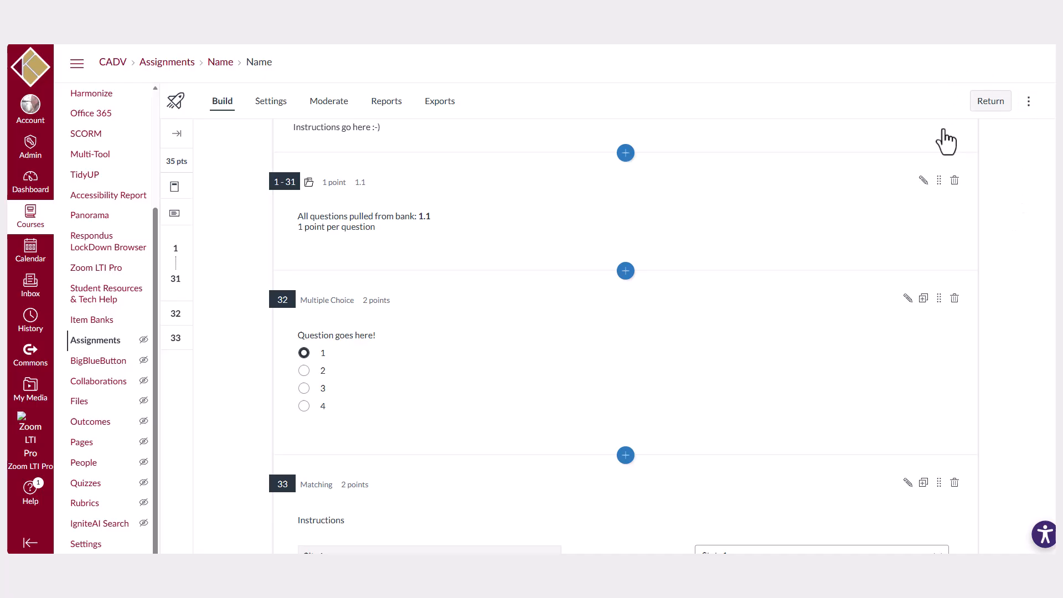
Step: Leave the quiz builder for the course's quiz list and publish the quiz titled "Name"
left_click(992, 109)
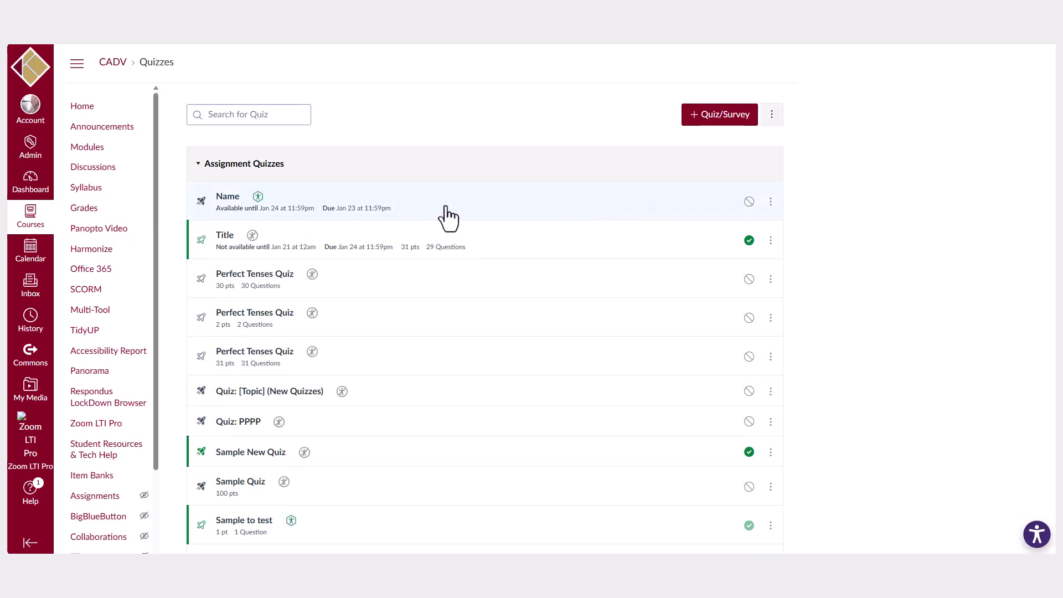
left_click(749, 201)
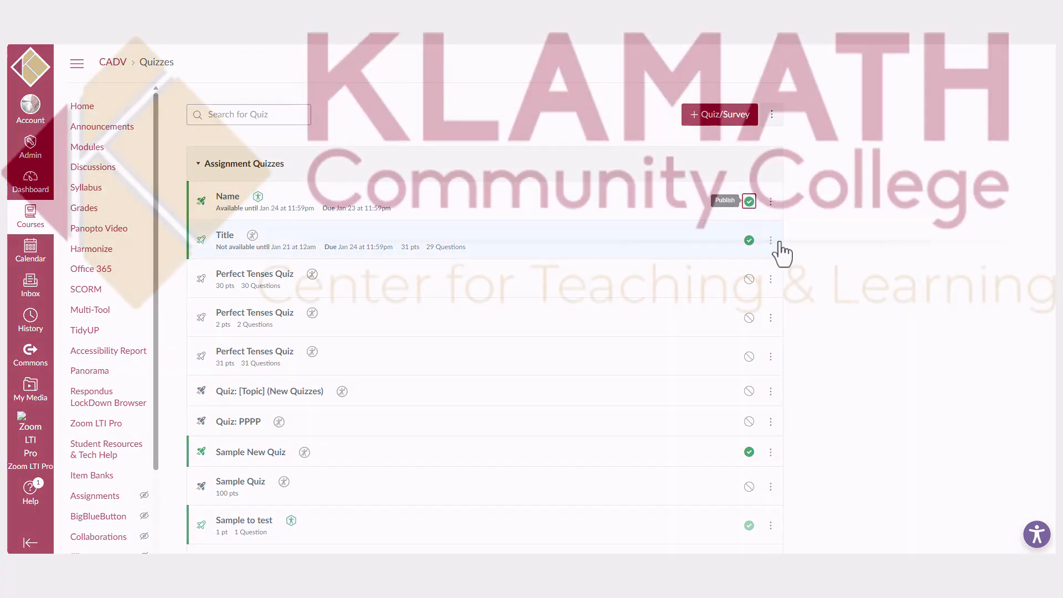